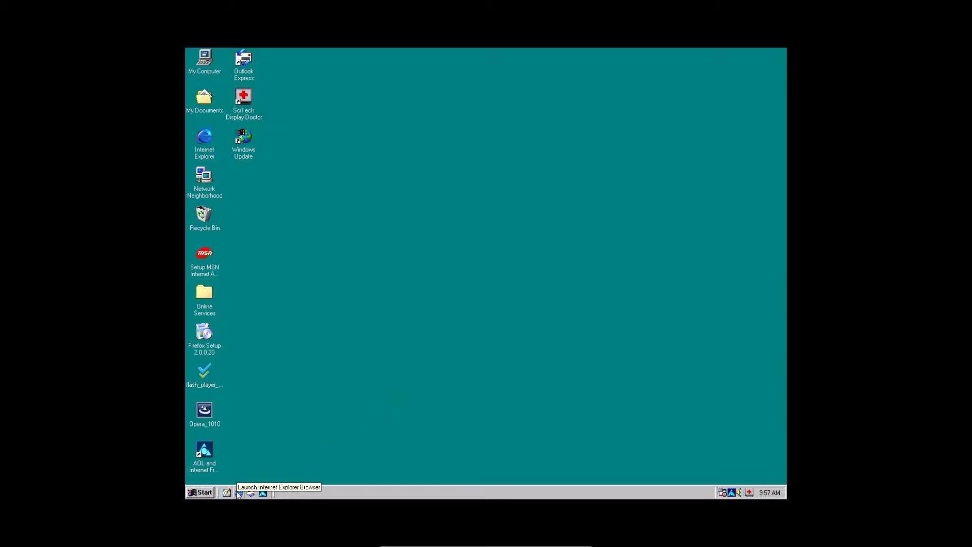
# Step: Launch Internet Explorer, dismiss the default-browser prompt, and begin typing 'fire' into the MSN search box
pyautogui.click(238, 492)
pyautogui.click(556, 297)
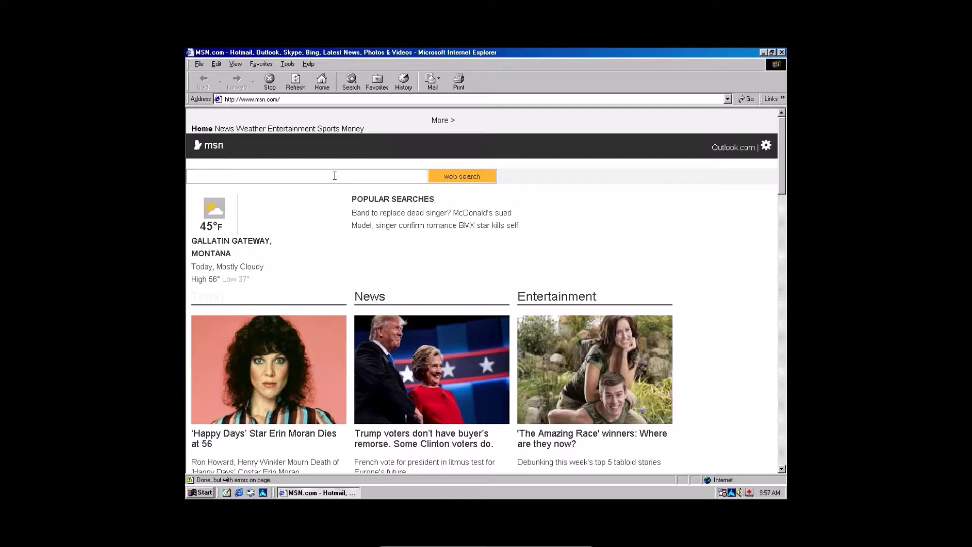
pyautogui.click(334, 175)
pyautogui.write('fire')
# Step: Load google.com and enter 'firefox for windows 98' in Google's search box
pyautogui.click(363, 100)
pyautogui.write('google.com')
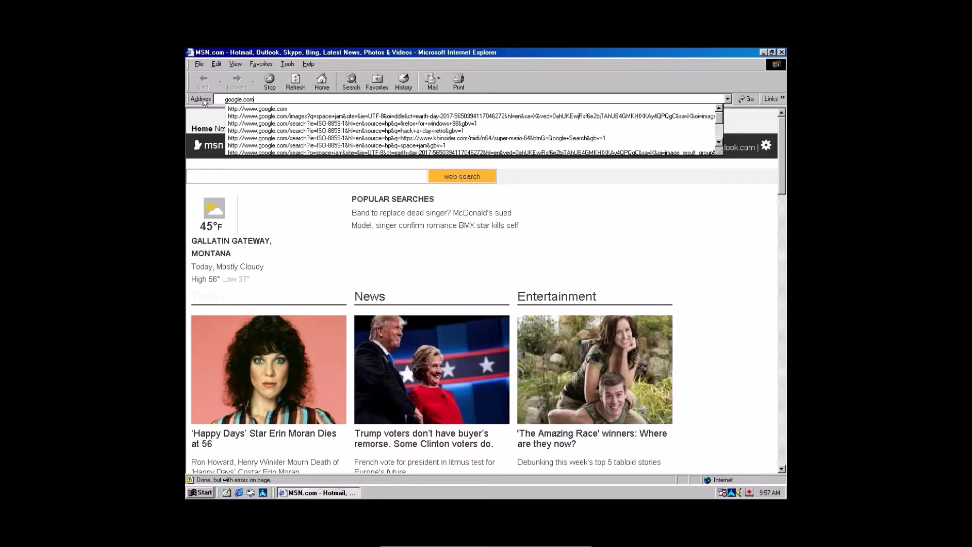
pyautogui.press('Return')
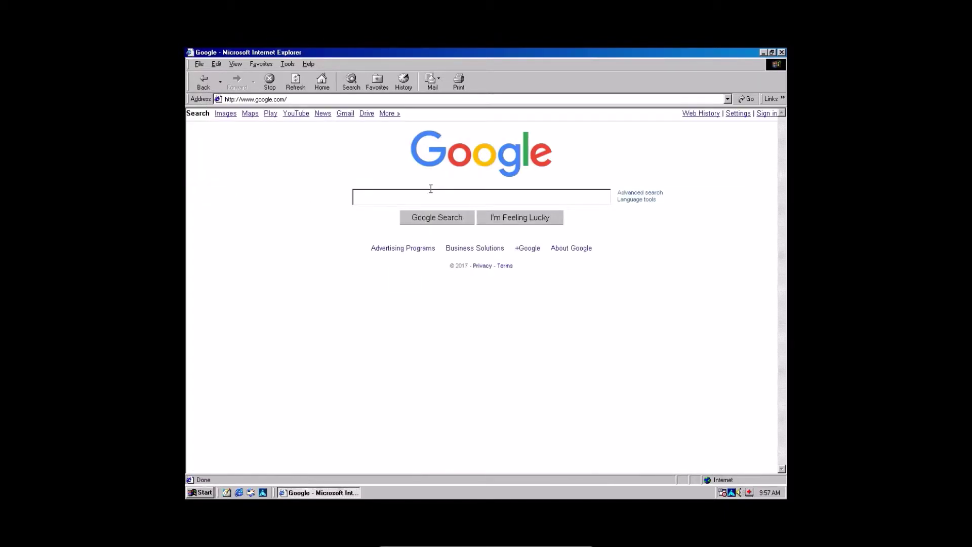
pyautogui.click(427, 196)
pyautogui.write('firefox for wi')
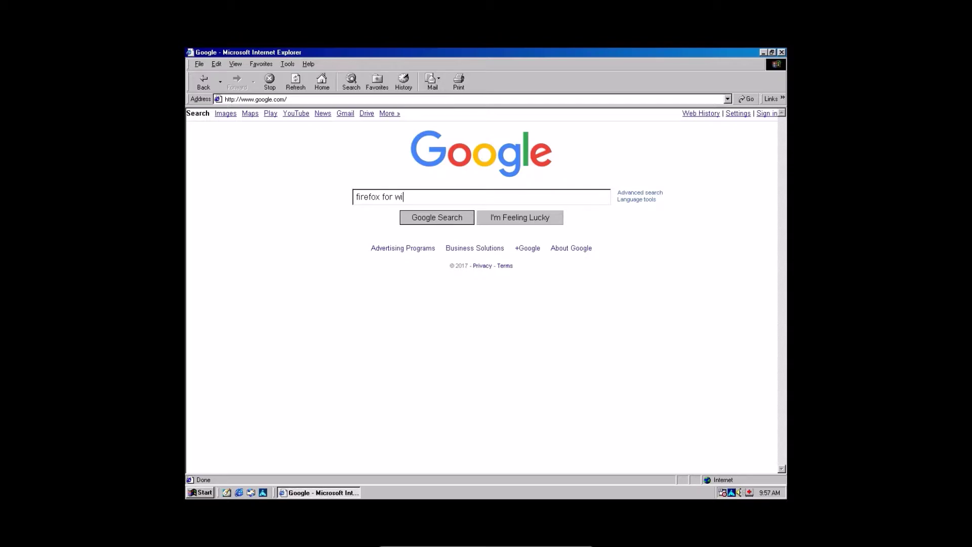
pyautogui.write('ndows 98')
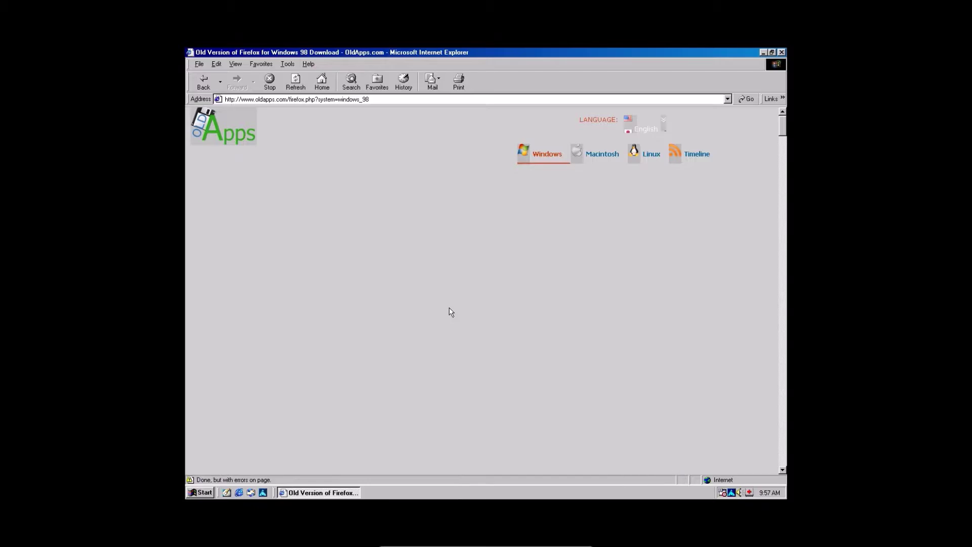
# Step: On OldApps' Windows 98 Firefox list, download Firefox 2.0.0.20
pyautogui.scroll(-3, 451, 312)
pyautogui.scroll(3, 451, 312)
pyautogui.scroll(10, 451, 304)
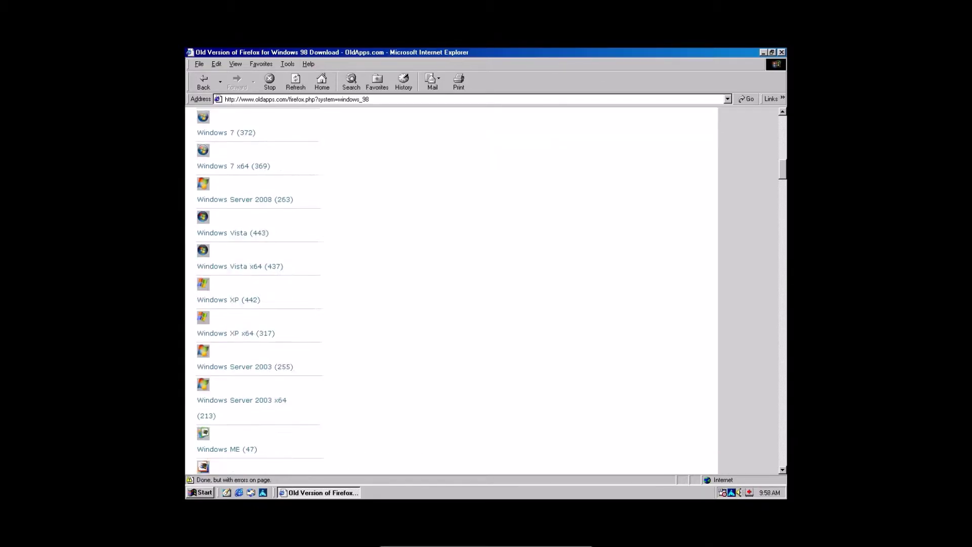
pyautogui.scroll(-12, 451, 304)
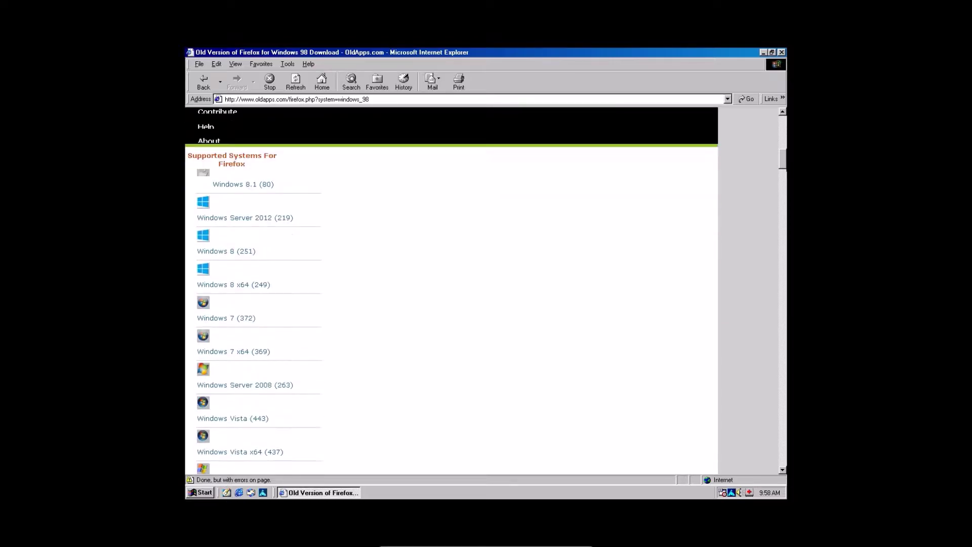
pyautogui.scroll(-8, 451, 304)
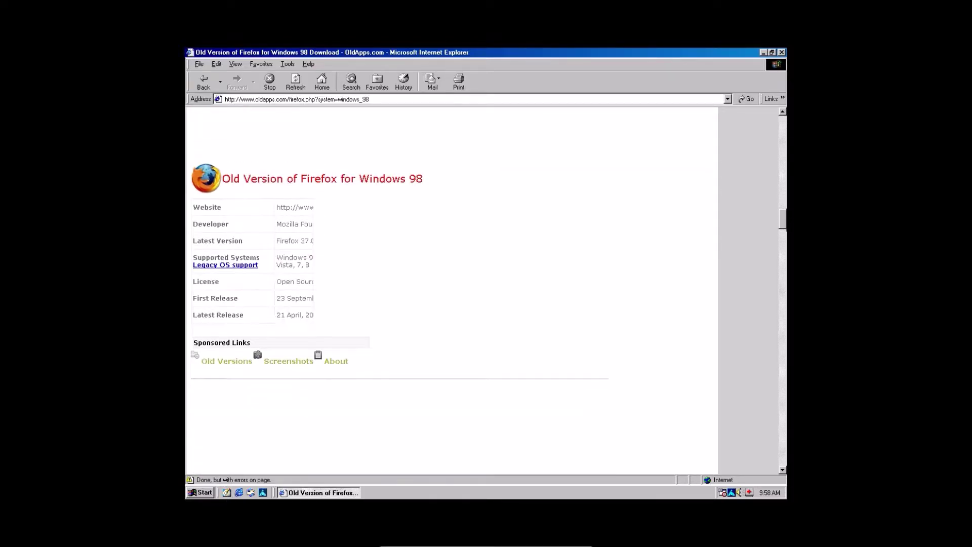
pyautogui.scroll(-10, 451, 304)
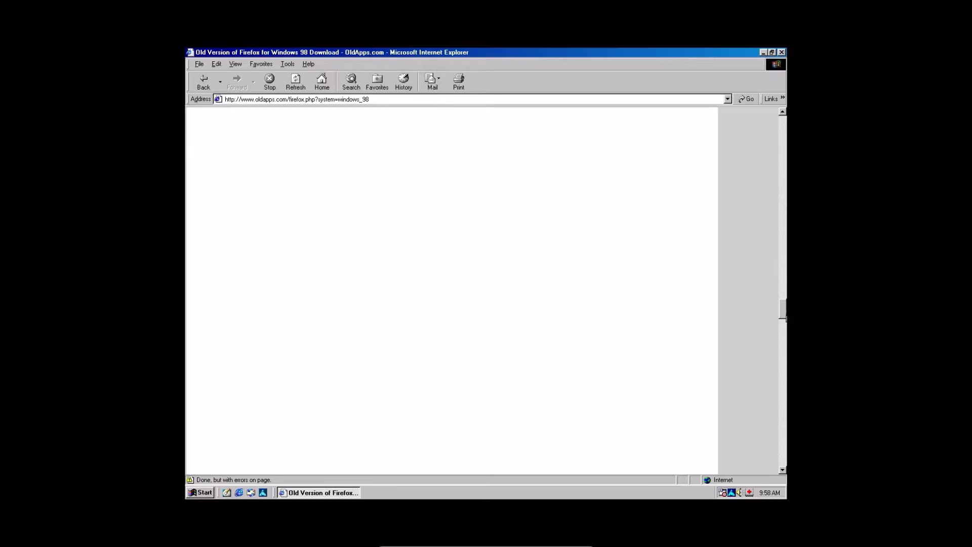
pyautogui.scroll(12, 269, 316)
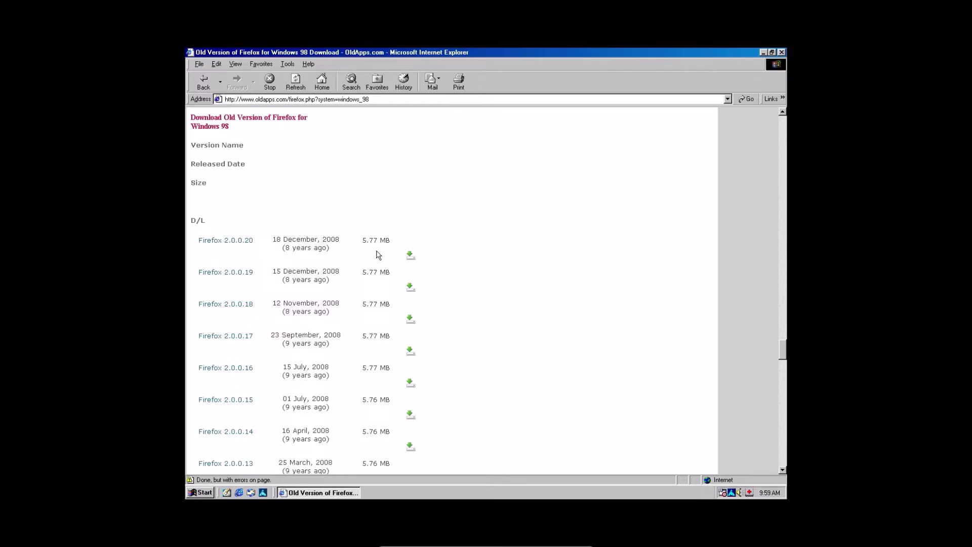
pyautogui.click(413, 259)
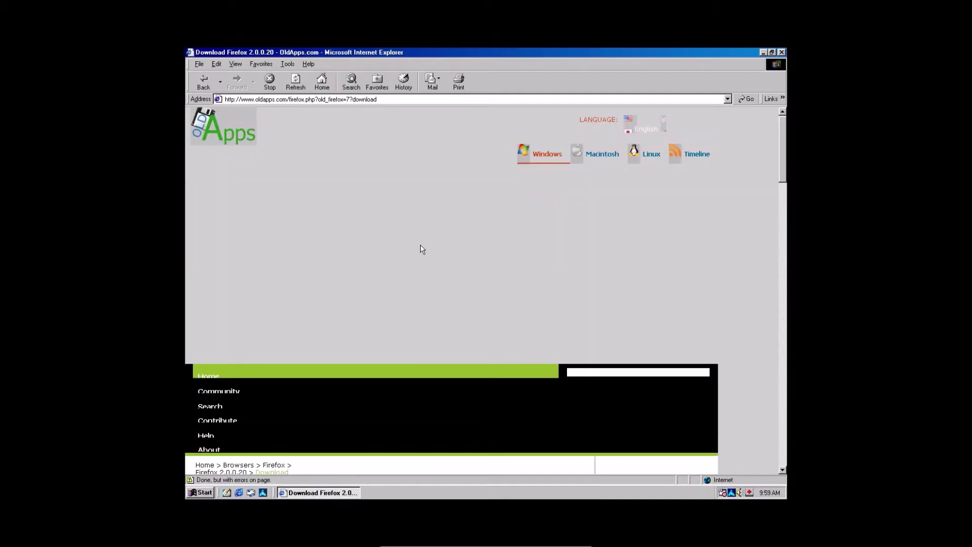
pyautogui.scroll(-8, 429, 223)
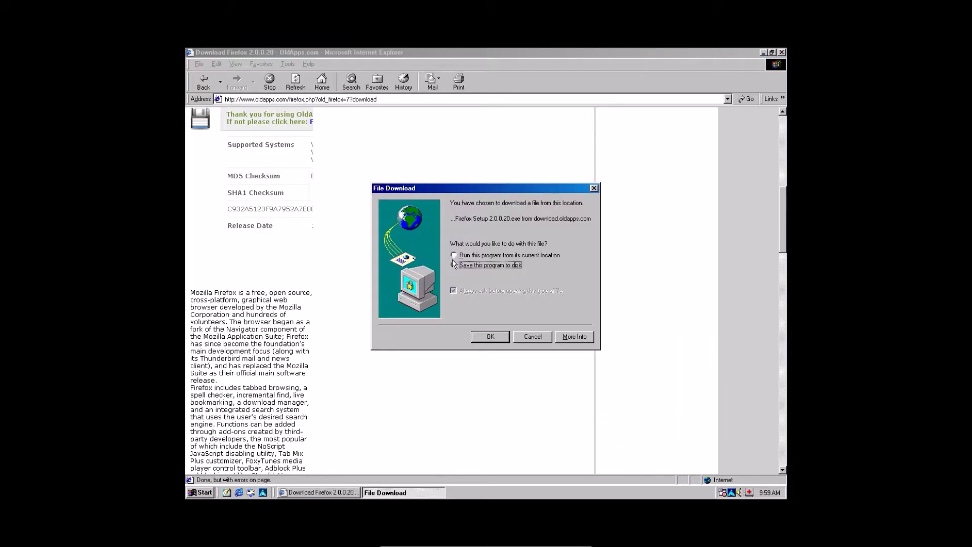
# Step: Run the Firefox 2.0.0.20 installer, accept the licence, keep Standard setup, and finish with Firefox launching
pyautogui.click(454, 255)
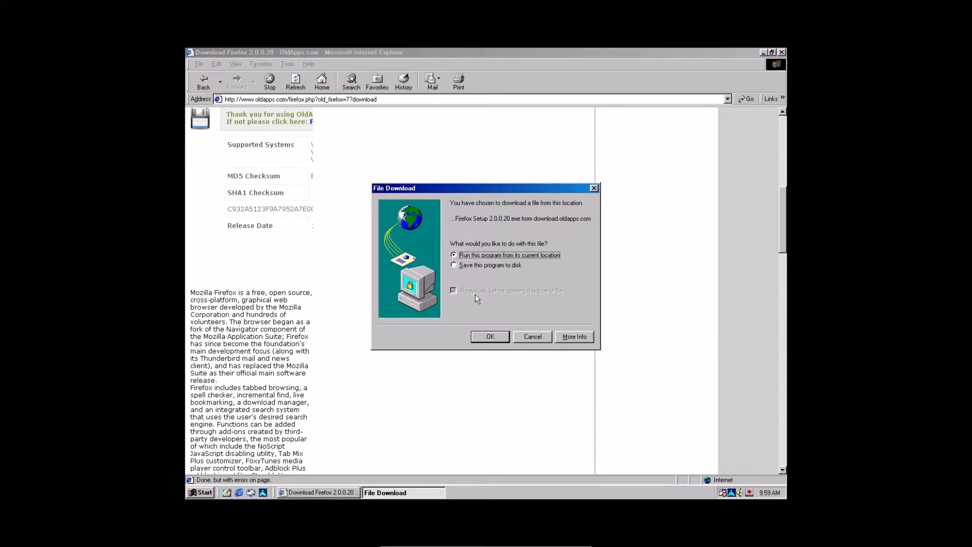
pyautogui.click(490, 336)
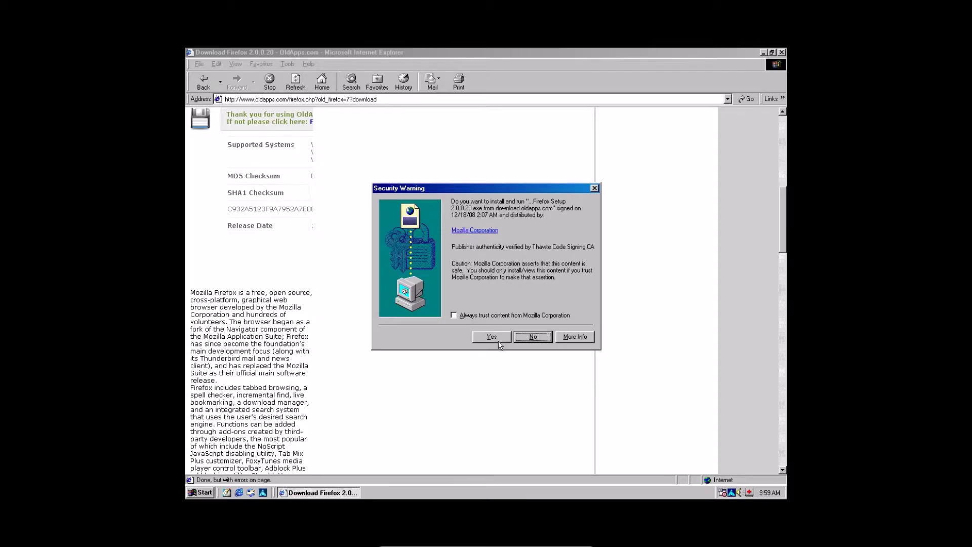
pyautogui.click(498, 340)
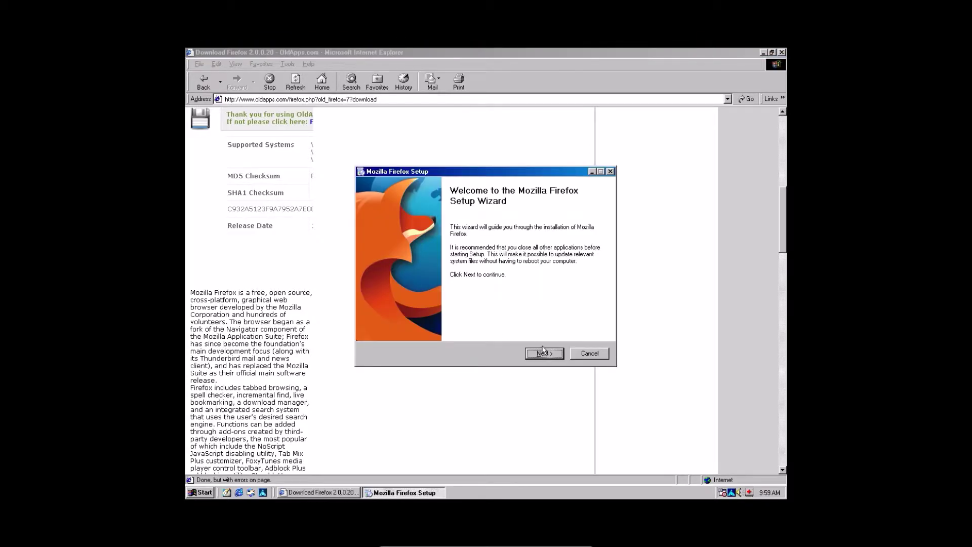
pyautogui.click(544, 353)
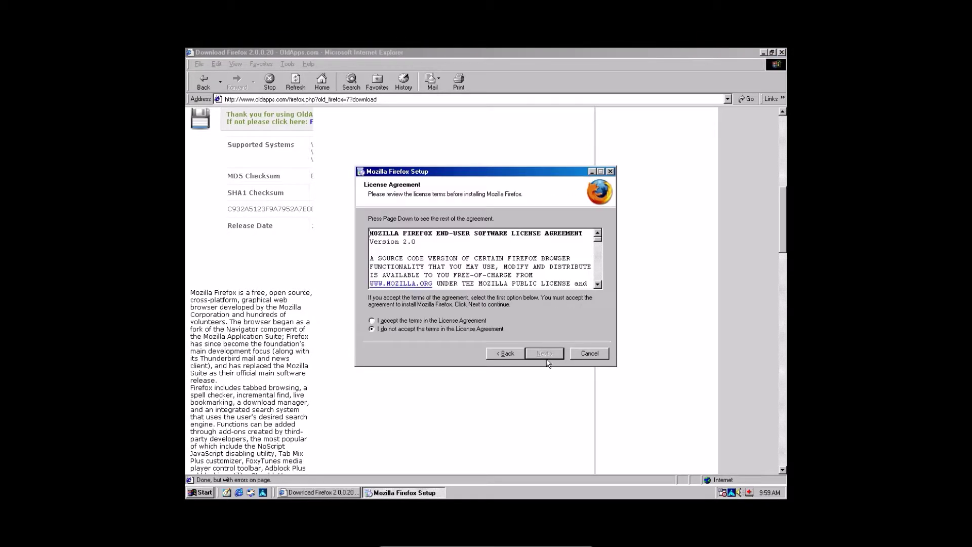
pyautogui.click(380, 320)
pyautogui.click(559, 358)
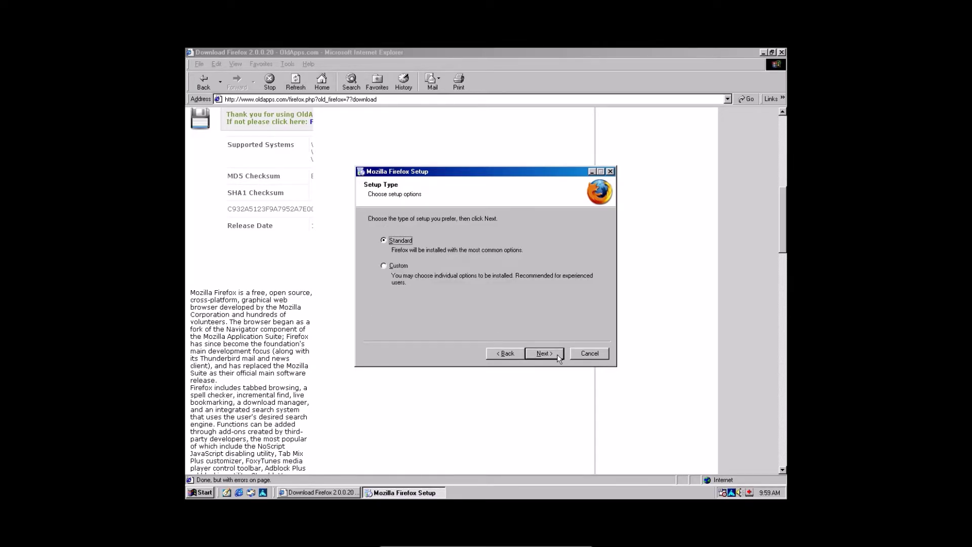
pyautogui.click(559, 358)
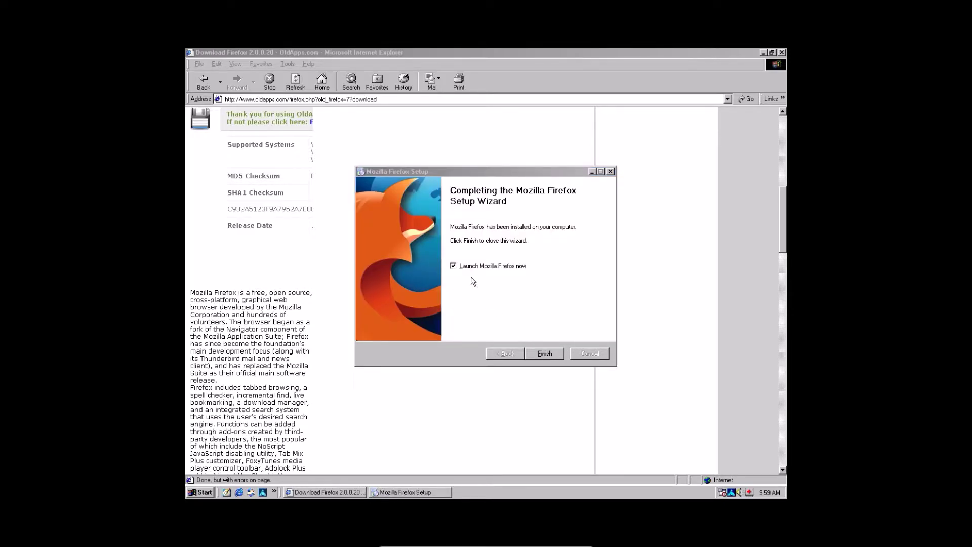
pyautogui.click(555, 351)
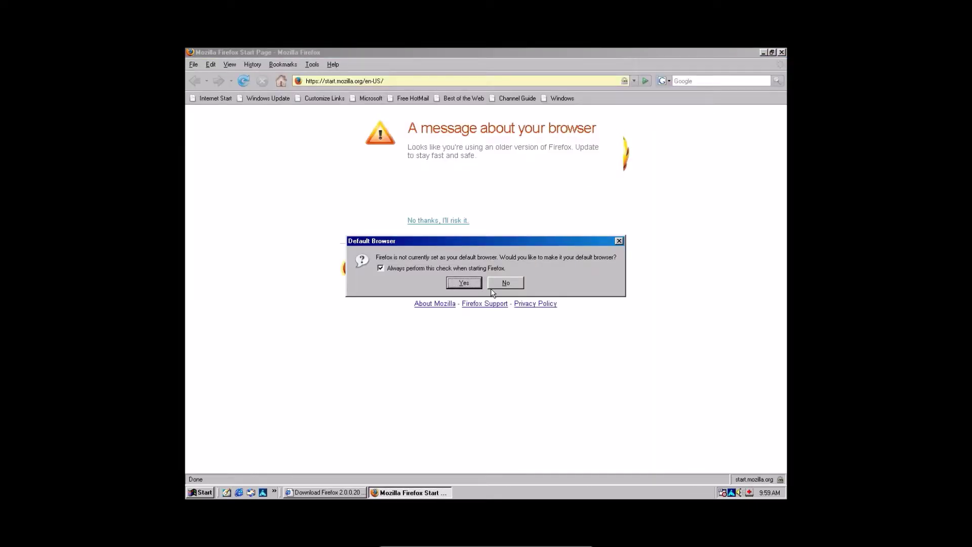
# Step: Decline making Firefox the default browser and close Internet Explorer
pyautogui.click(504, 285)
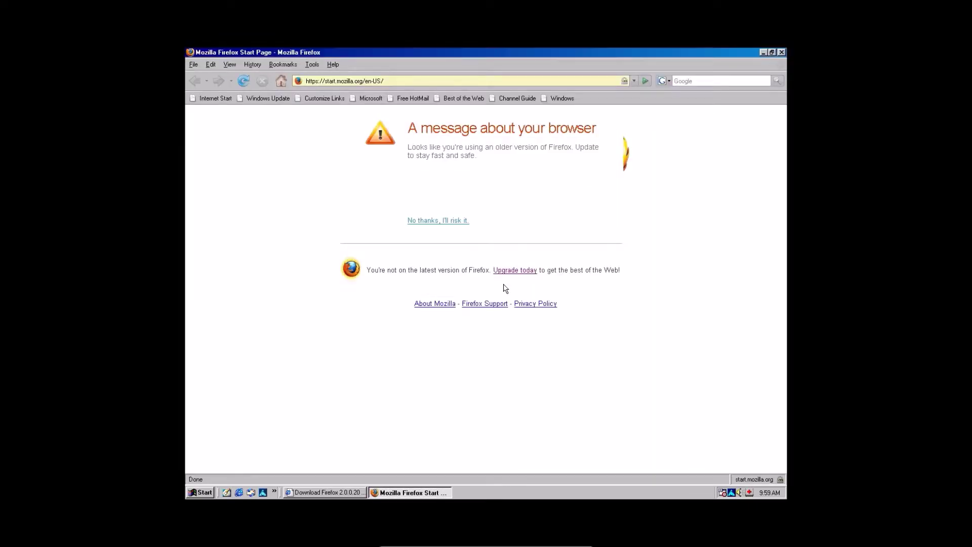
pyautogui.click(347, 490)
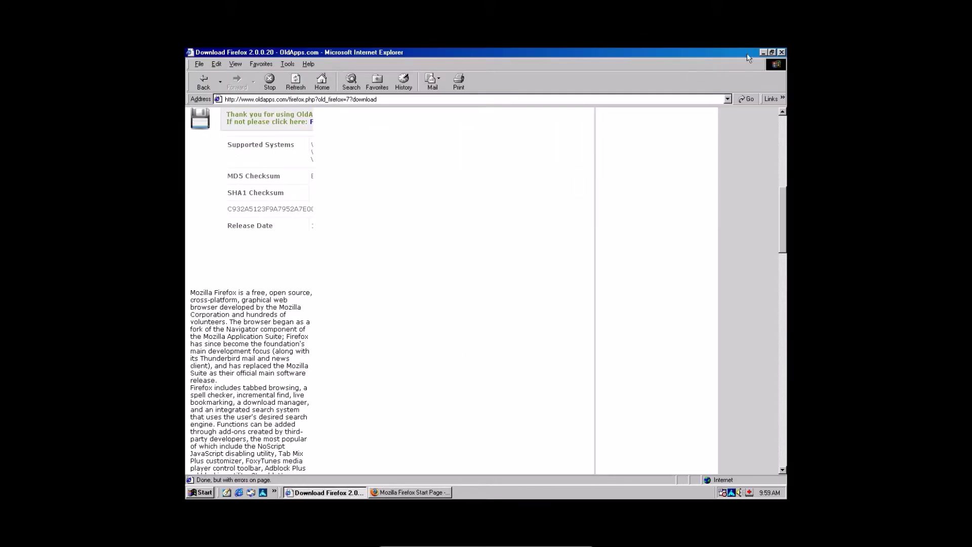
pyautogui.click(781, 52)
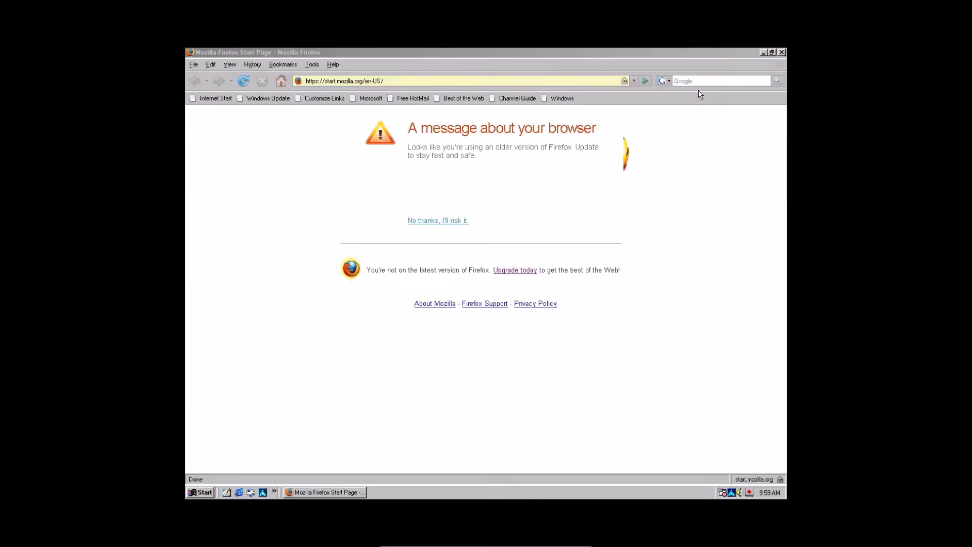
# Step: Search 'opera for windows 98' in Firefox and download Opera 10.10 from OldApps
pyautogui.click(709, 81)
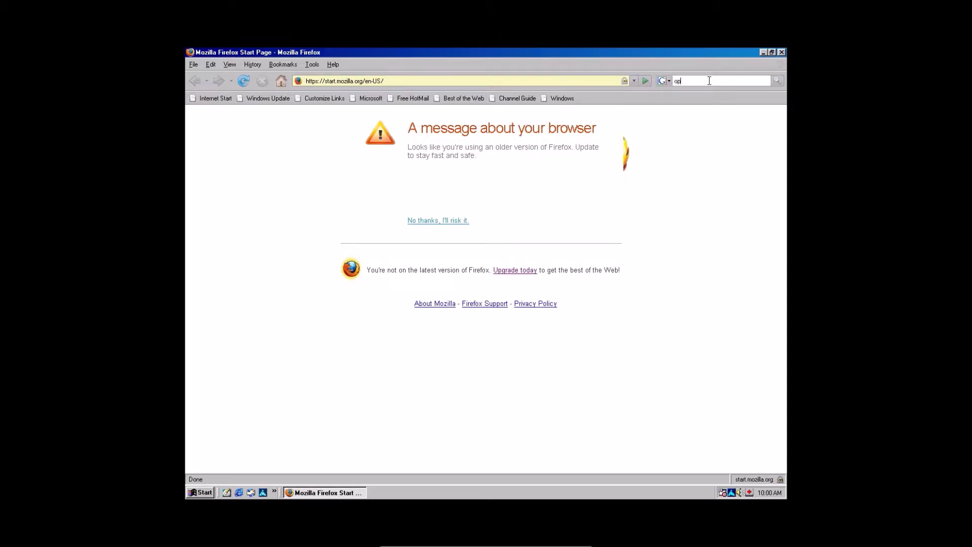
pyautogui.write('opera for wind')
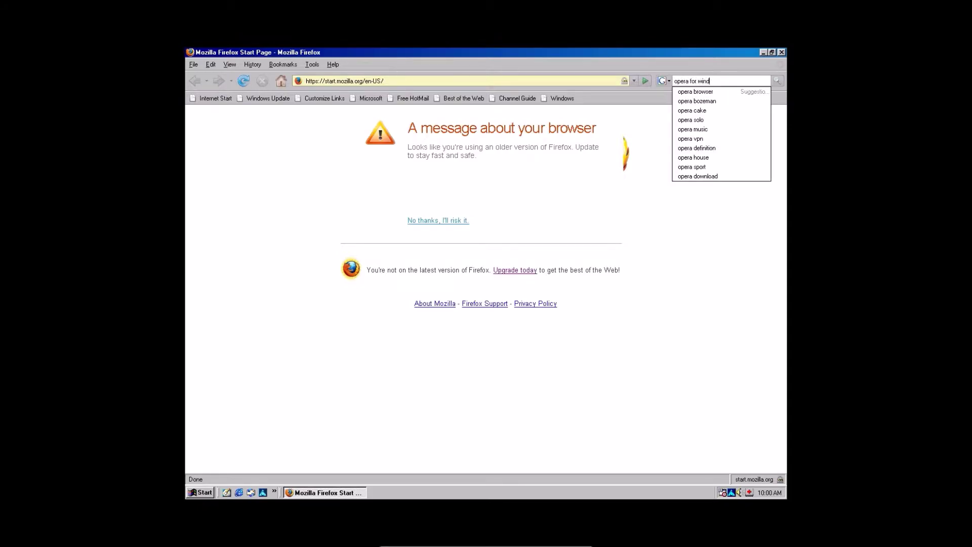
pyautogui.write('ows 98')
pyautogui.press('Return')
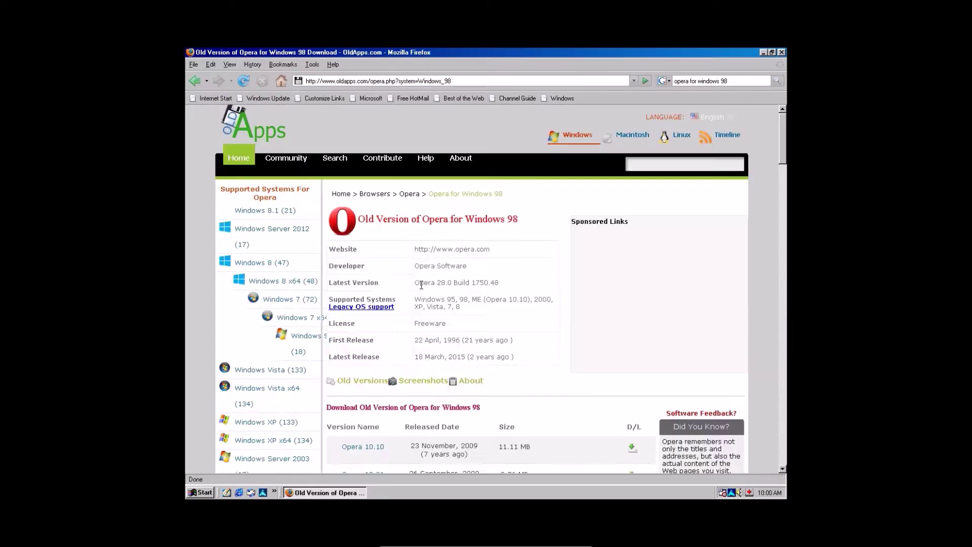
pyautogui.scroll(-3, 441, 291)
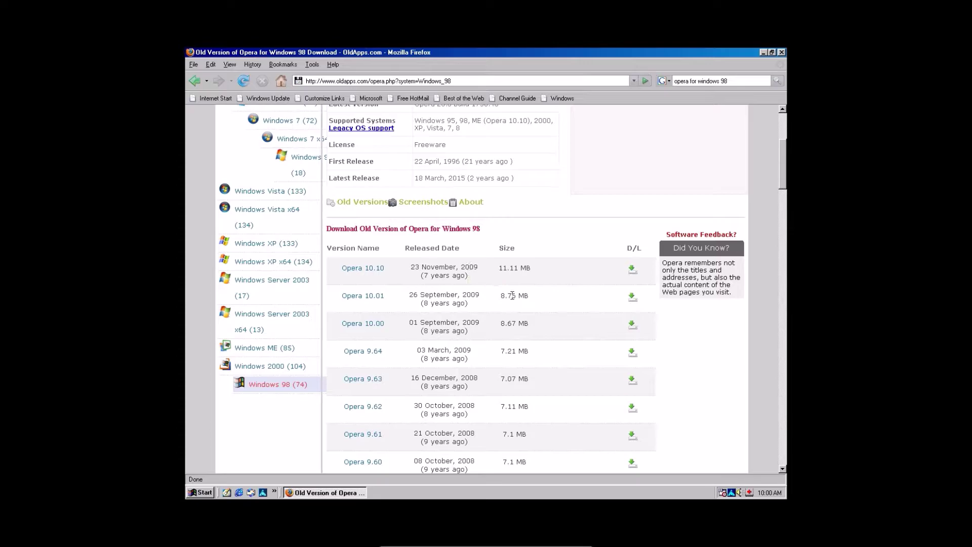
pyautogui.click(632, 270)
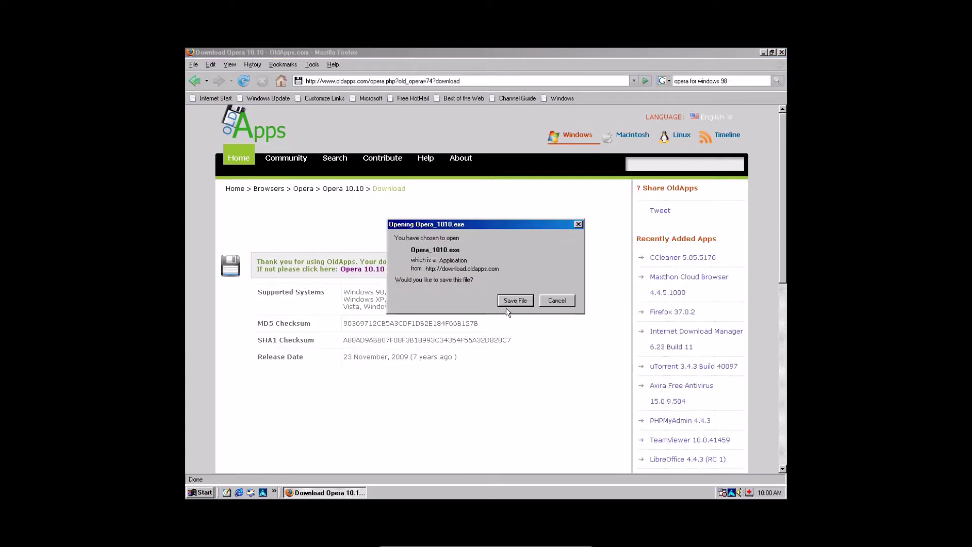
# Step: Save Opera_1010.exe, then open the downloaded Opera_1010(2).exe from the Downloads window
pyautogui.click(511, 302)
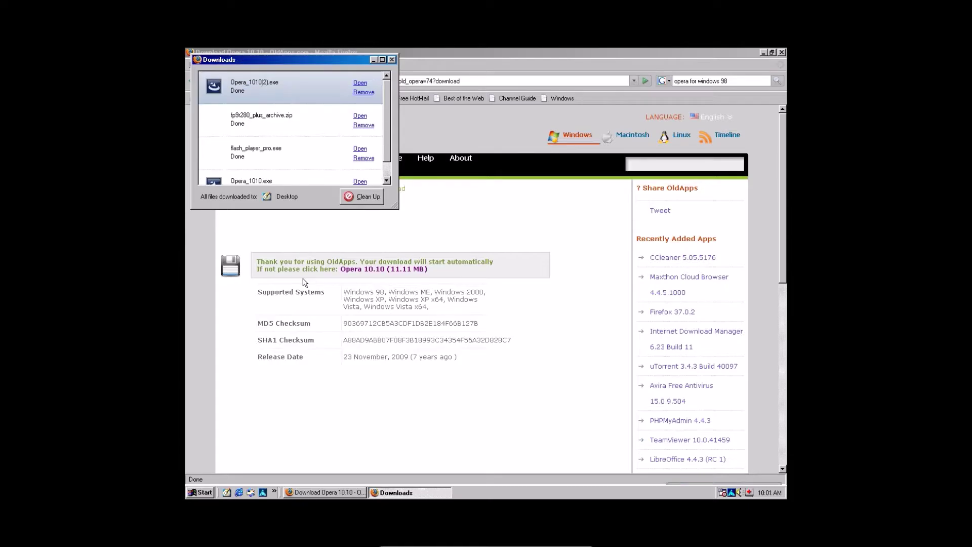
pyautogui.click(360, 83)
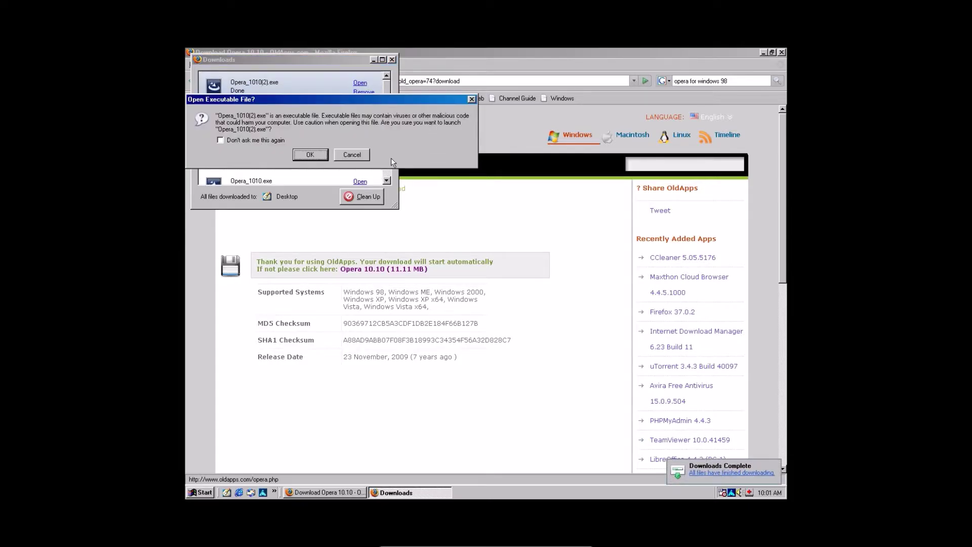
# Step: Run the Opera 10.10 installer in English, accept the licence, install Standard, and finish with Opera launching
pyautogui.click(303, 153)
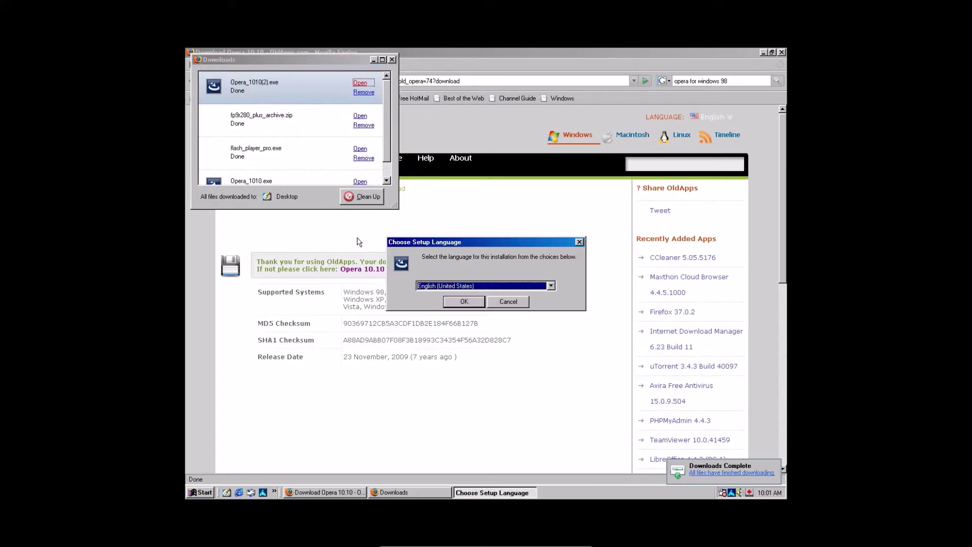
pyautogui.click(461, 301)
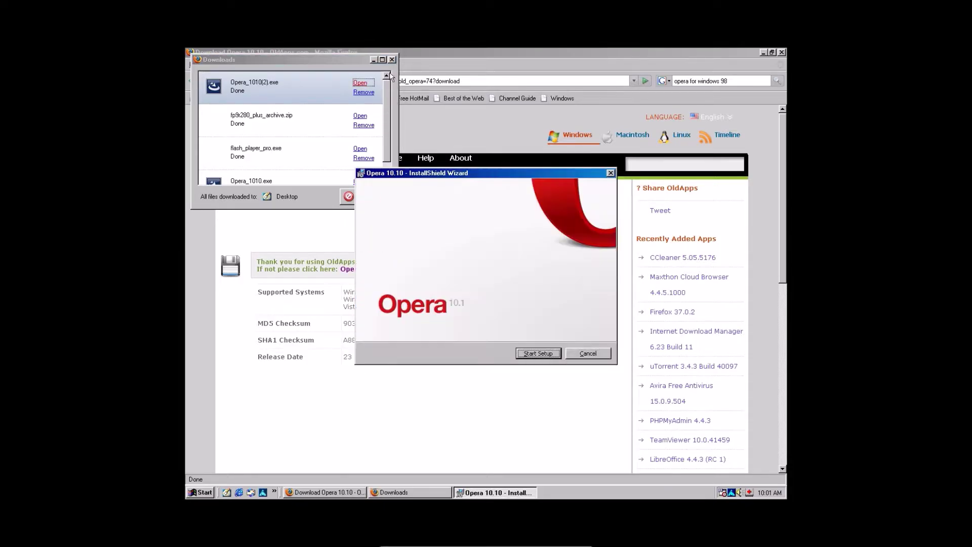
pyautogui.click(531, 354)
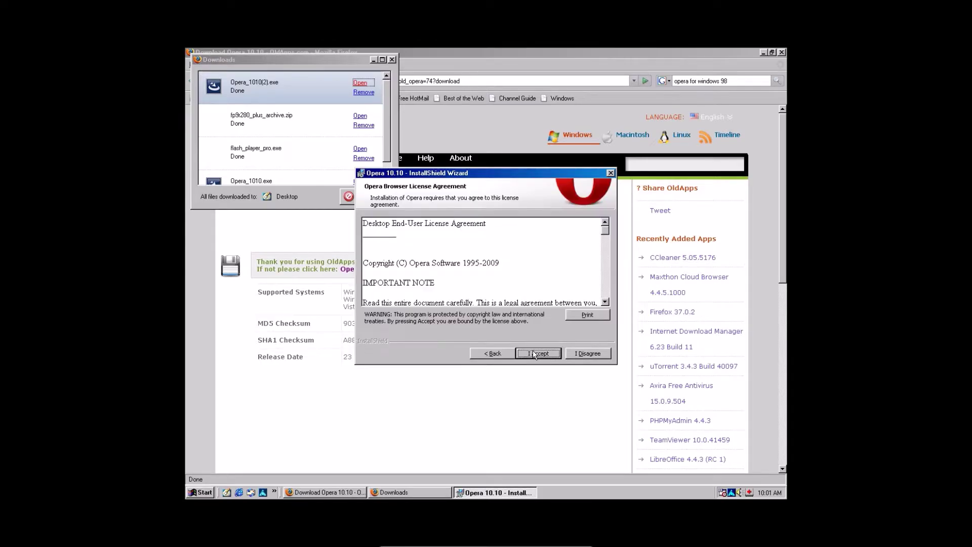
pyautogui.click(532, 354)
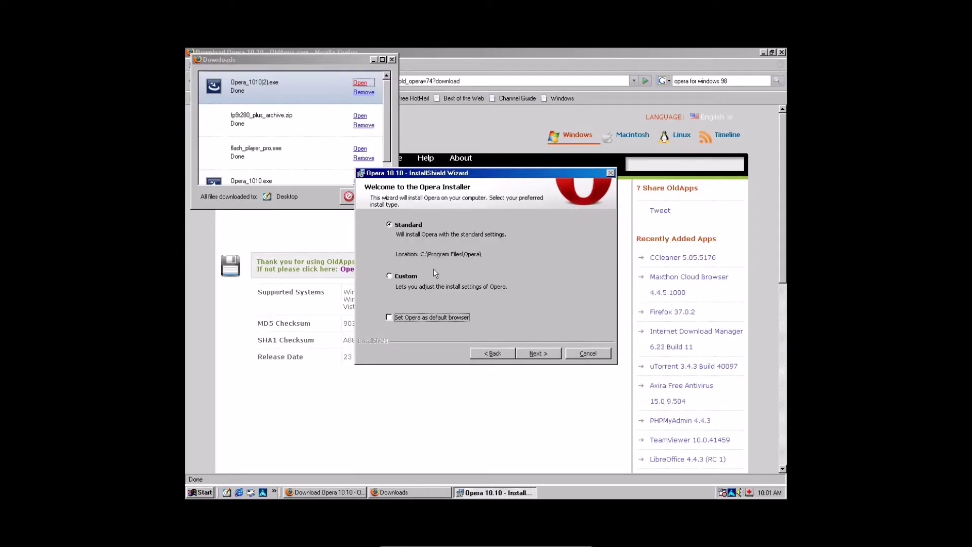
pyautogui.click(539, 352)
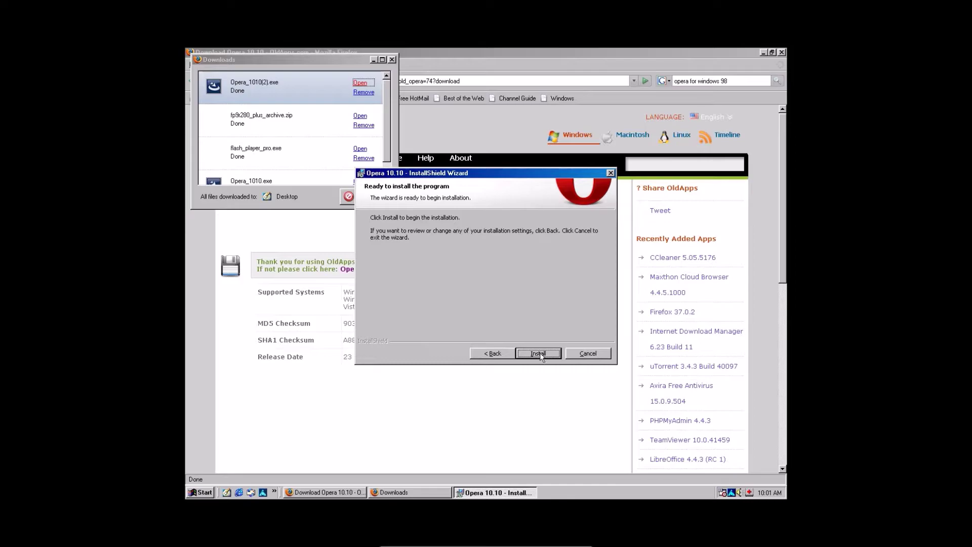
pyautogui.click(542, 356)
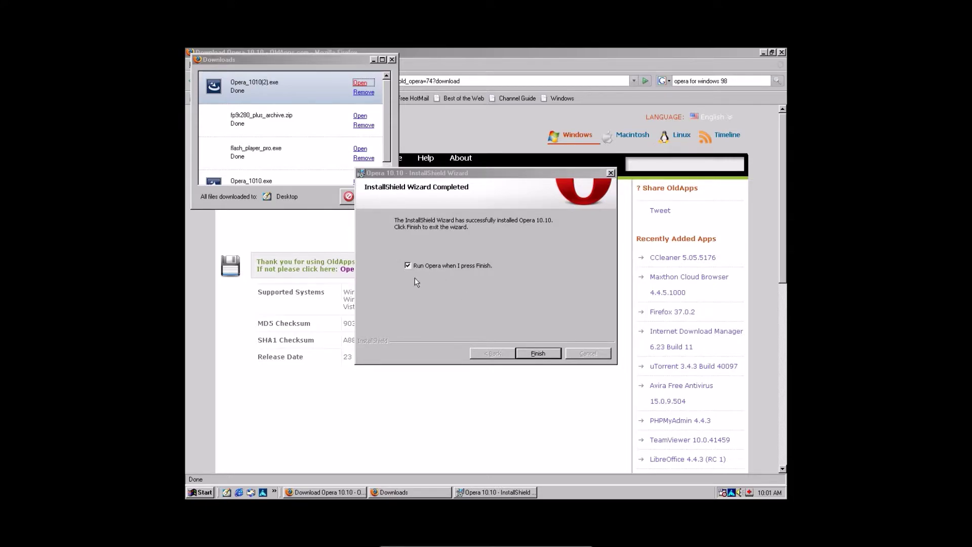
pyautogui.click(541, 354)
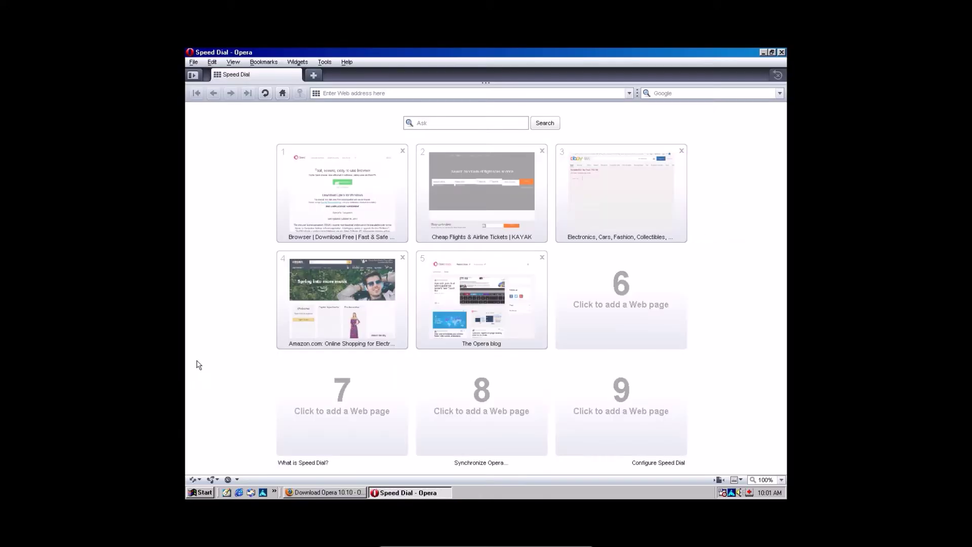
pyautogui.click(315, 493)
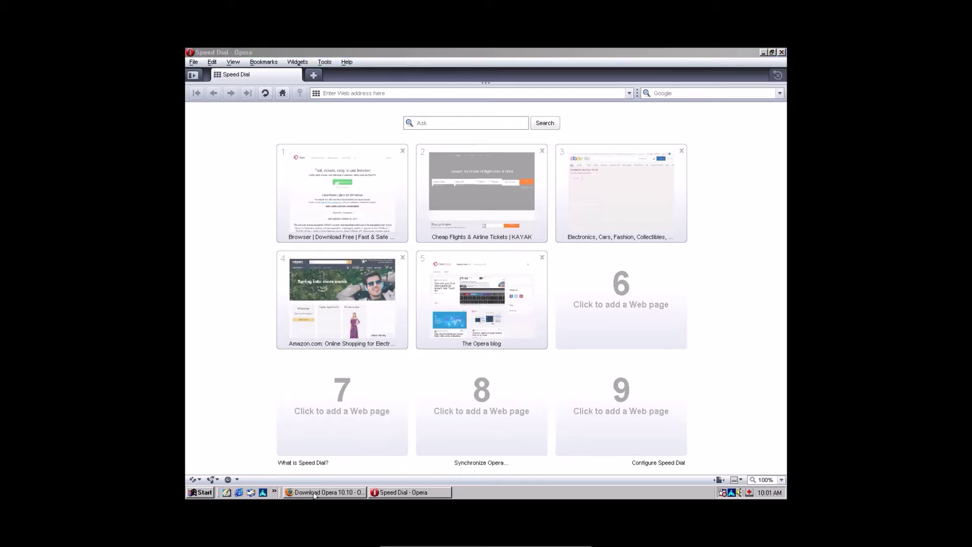
pyautogui.click(420, 493)
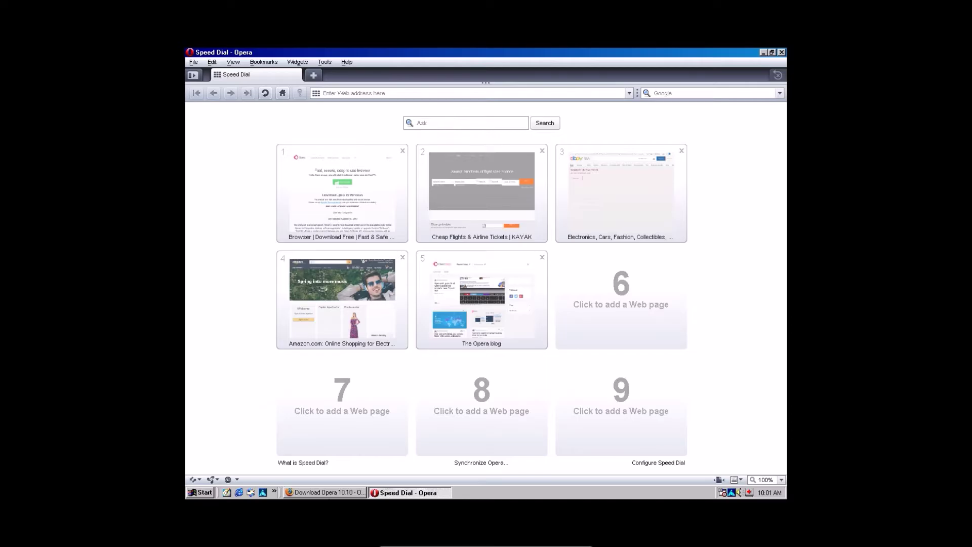
pyautogui.click(334, 492)
pyautogui.click(413, 493)
pyautogui.click(324, 492)
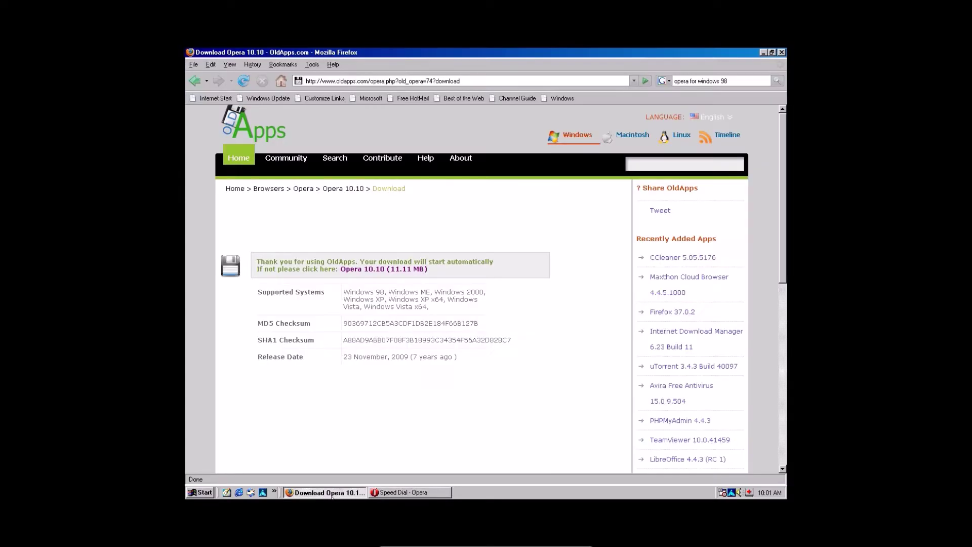
pyautogui.scroll(-2, 317, 324)
pyautogui.scroll(-4, 316, 324)
pyautogui.scroll(6, 317, 324)
pyautogui.click(415, 494)
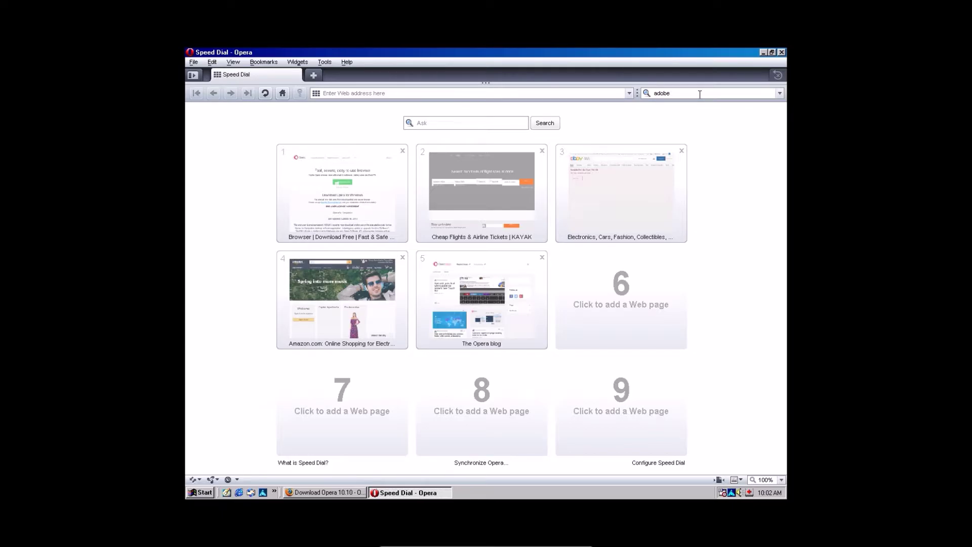
# Step: In Opera, load google.com, search 'flash player archives', and open Adobe's first result
pyautogui.click(339, 94)
pyautogui.write('google.com')
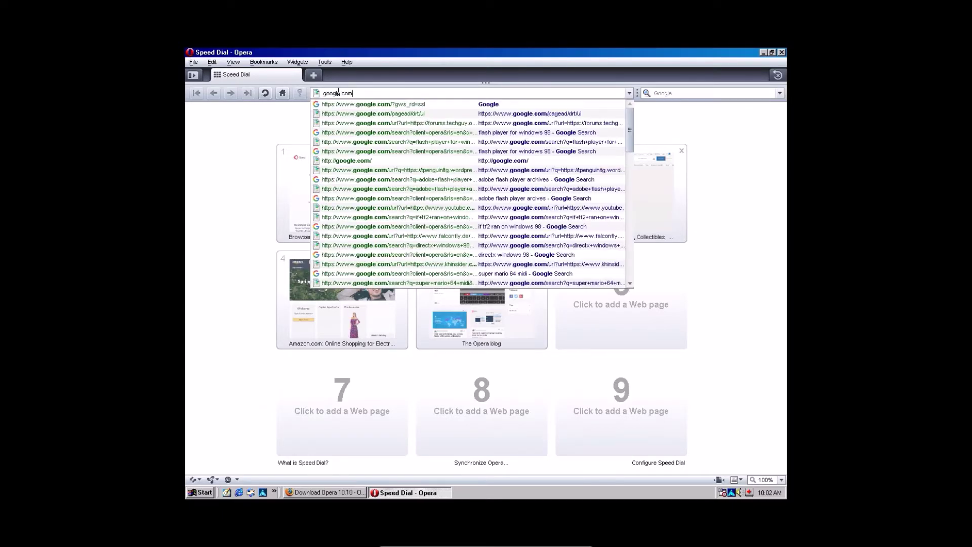
pyautogui.press('Return')
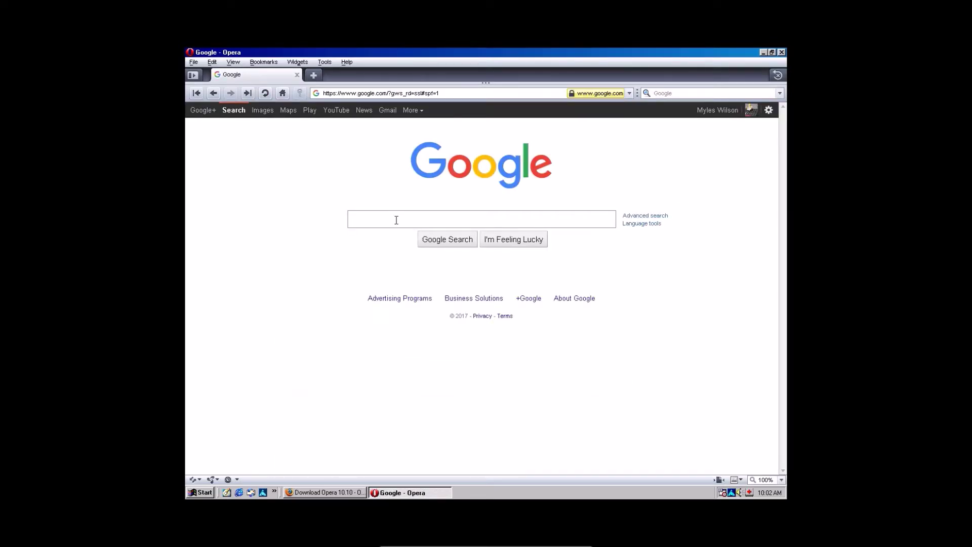
pyautogui.write('flash')
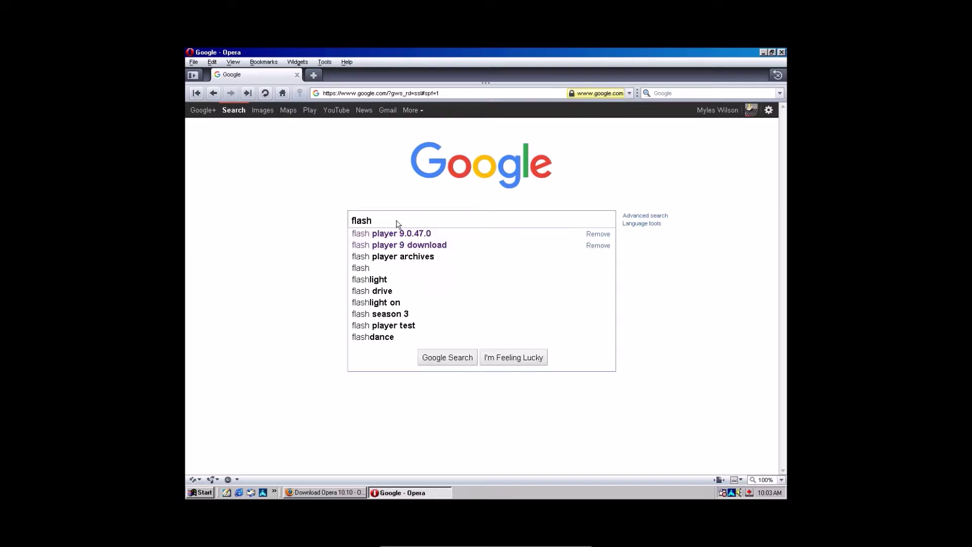
pyautogui.write(' player a')
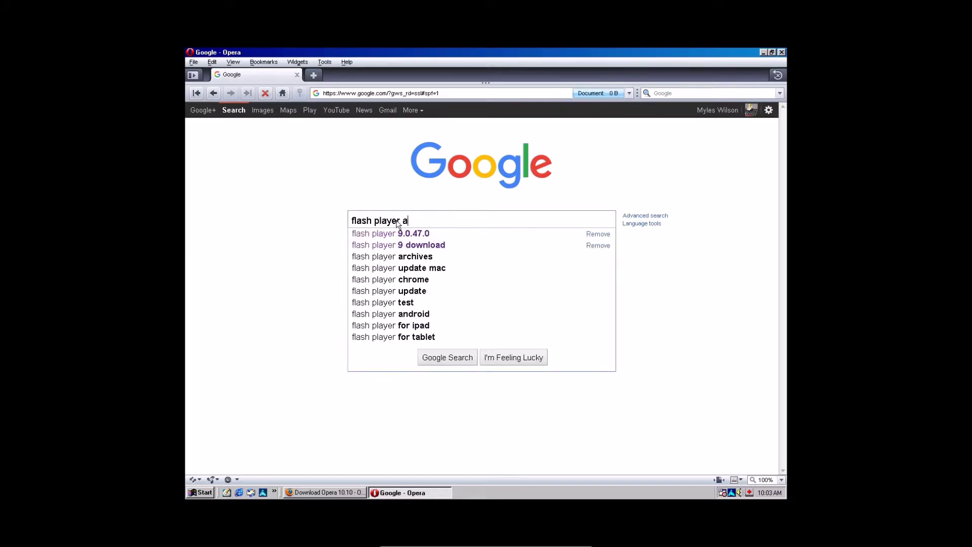
pyautogui.click(440, 234)
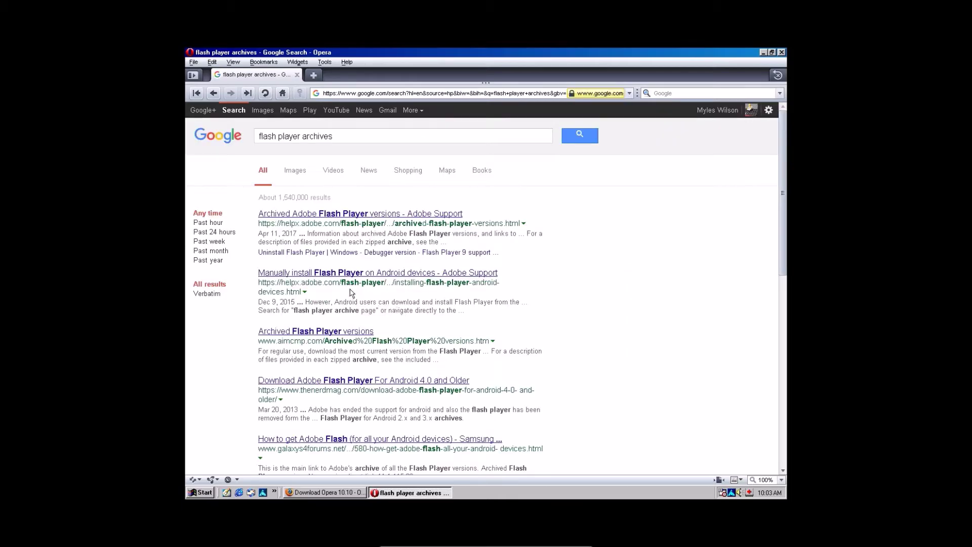
pyautogui.click(332, 216)
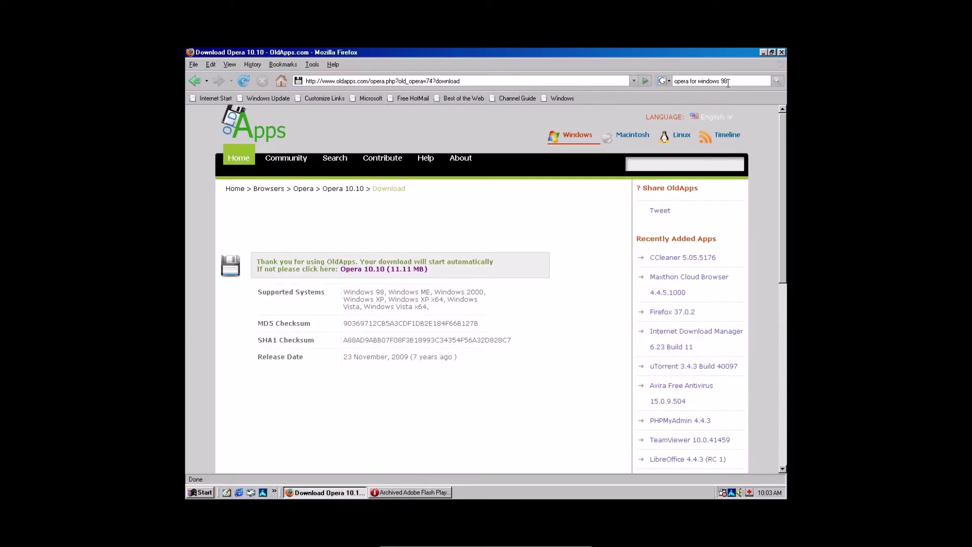
# Step: Replace Firefox's address with the pasted Adobe Archived Flash Player URL and load it
pyautogui.click(540, 83)
pyautogui.press('BackSpace')
pyautogui.rightClick(542, 83)
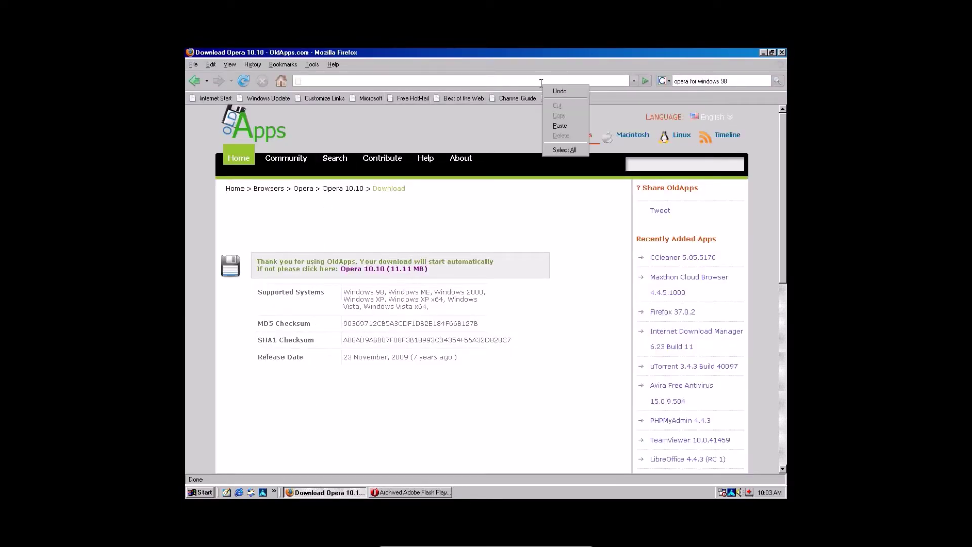
pyautogui.click(560, 126)
pyautogui.press('Return')
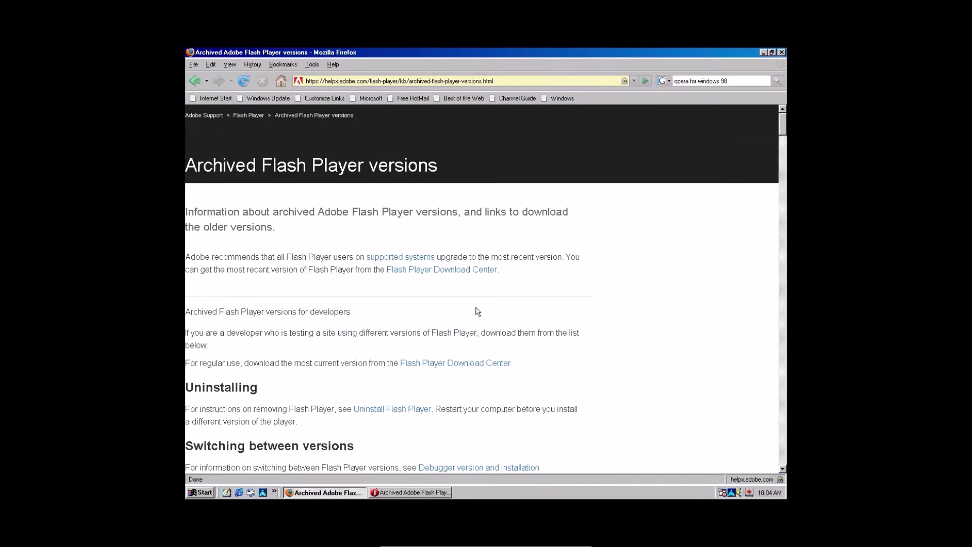
# Step: Download the Flash Player 9.0.280 and higher archive zip to disk, then close the Downloads window
pyautogui.scroll(-20, 477, 311)
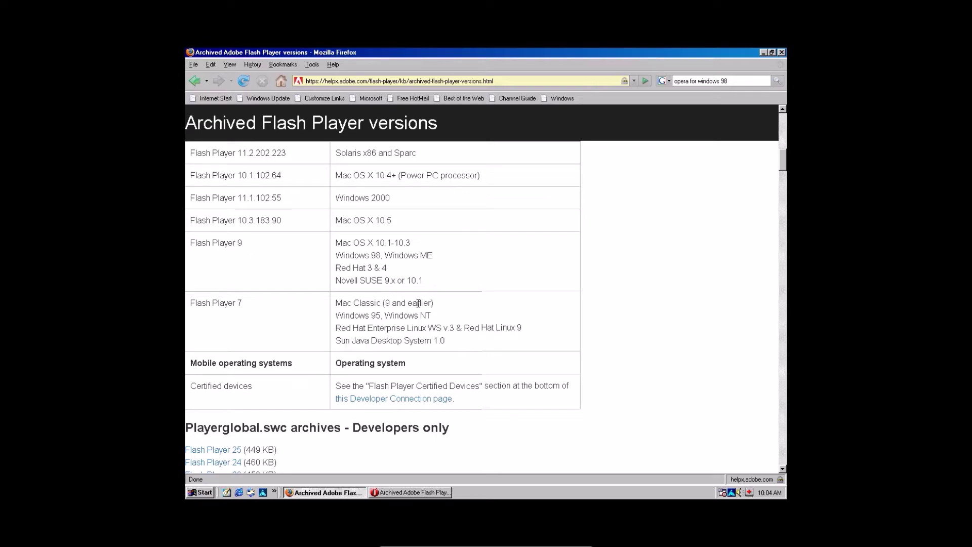
pyautogui.scroll(-15, 419, 314)
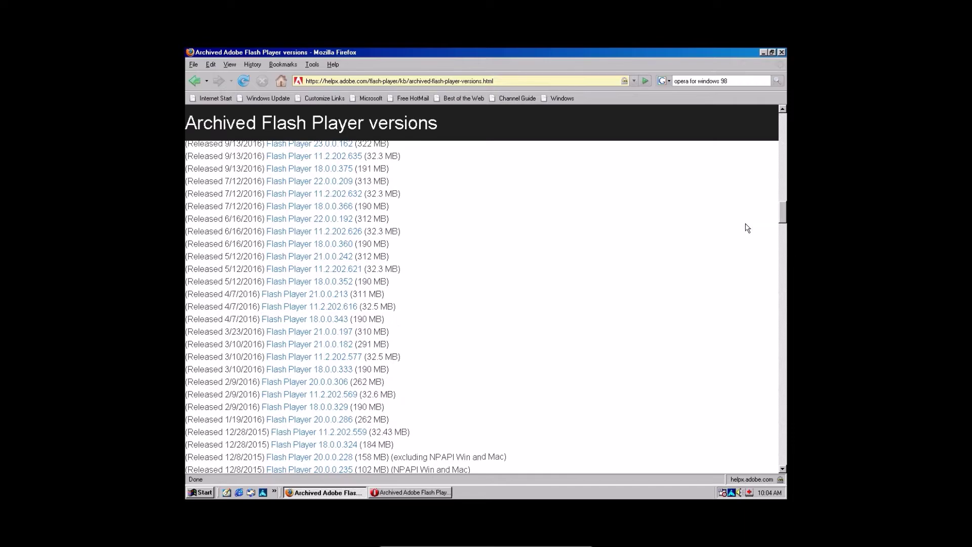
pyautogui.moveTo(782, 212); pyautogui.dragTo(783, 366)
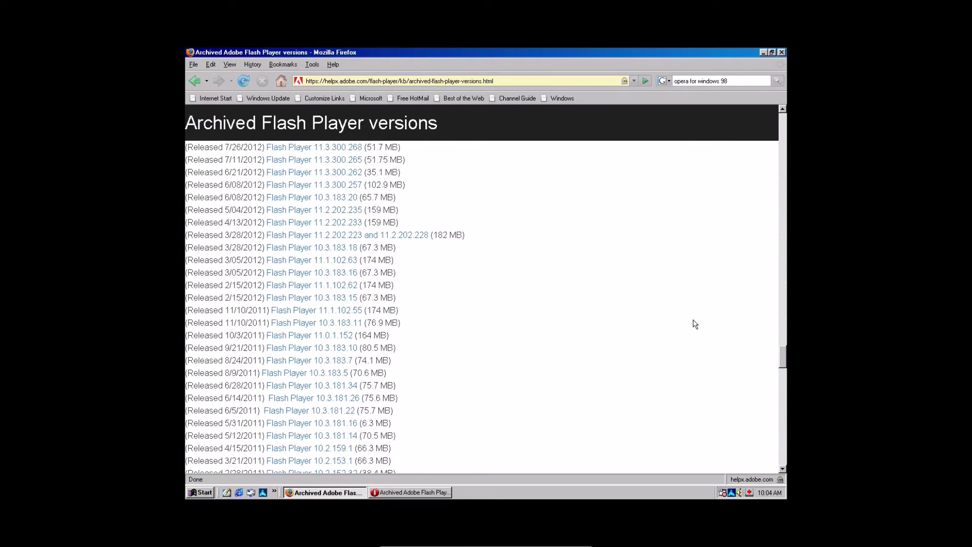
pyautogui.middleClick(692, 319)
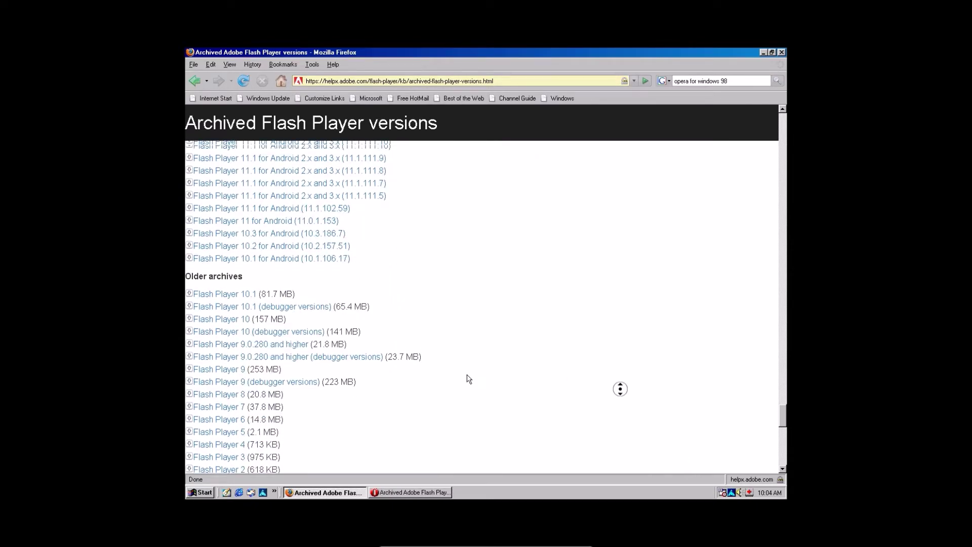
pyautogui.scroll(1, 467, 379)
pyautogui.click(293, 373)
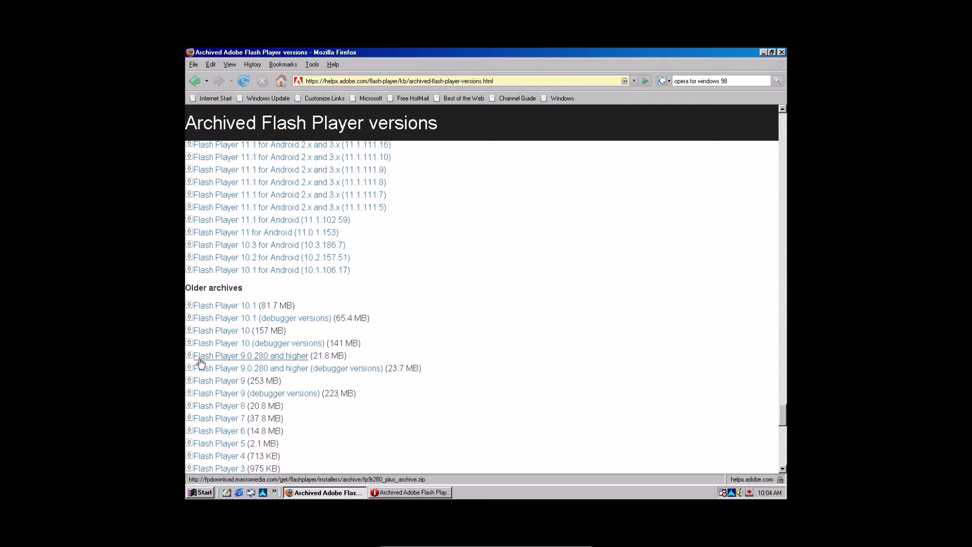
pyautogui.click(265, 357)
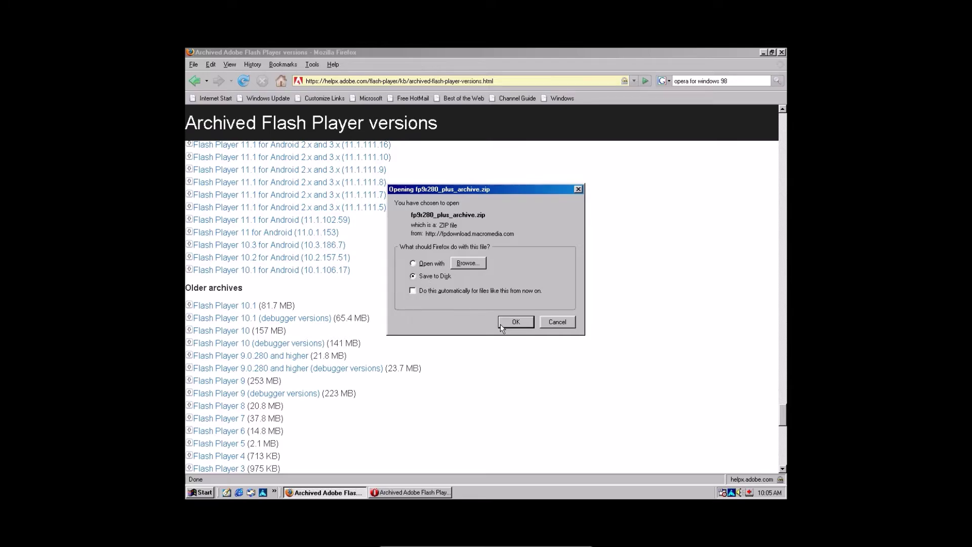
pyautogui.click(509, 325)
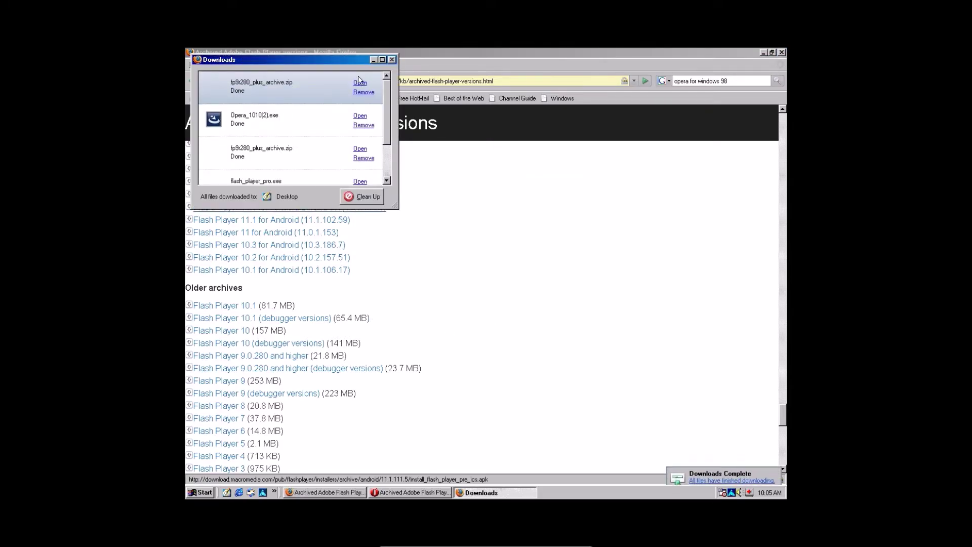
pyautogui.click(392, 60)
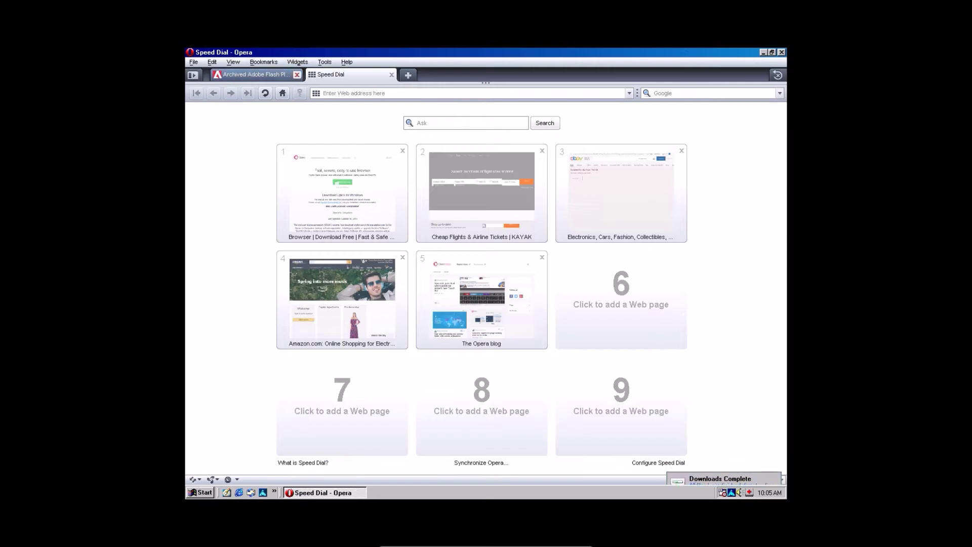
# Step: Close the Flash tab, search 'win zip for windows 98', and open OldApps' WinZip 9.0 download
pyautogui.click(297, 75)
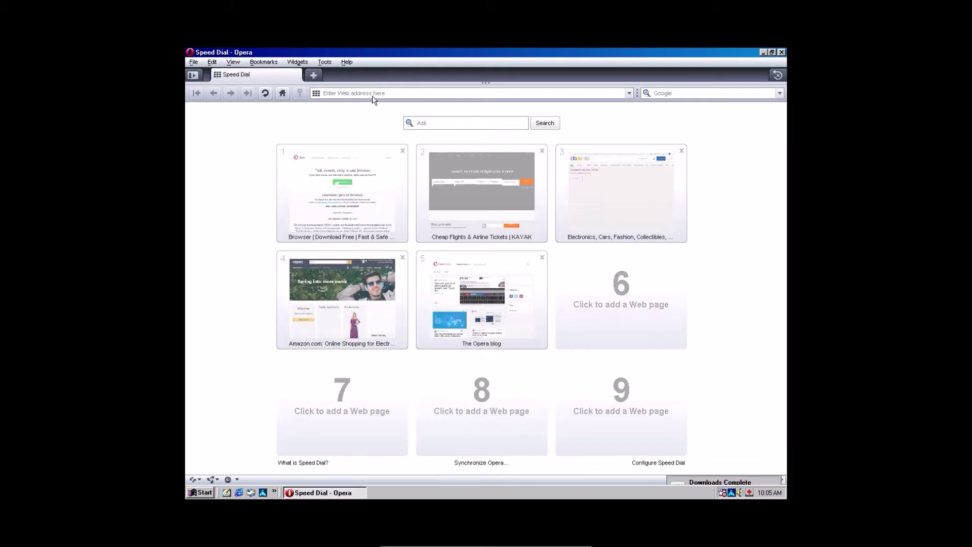
pyautogui.click(656, 93)
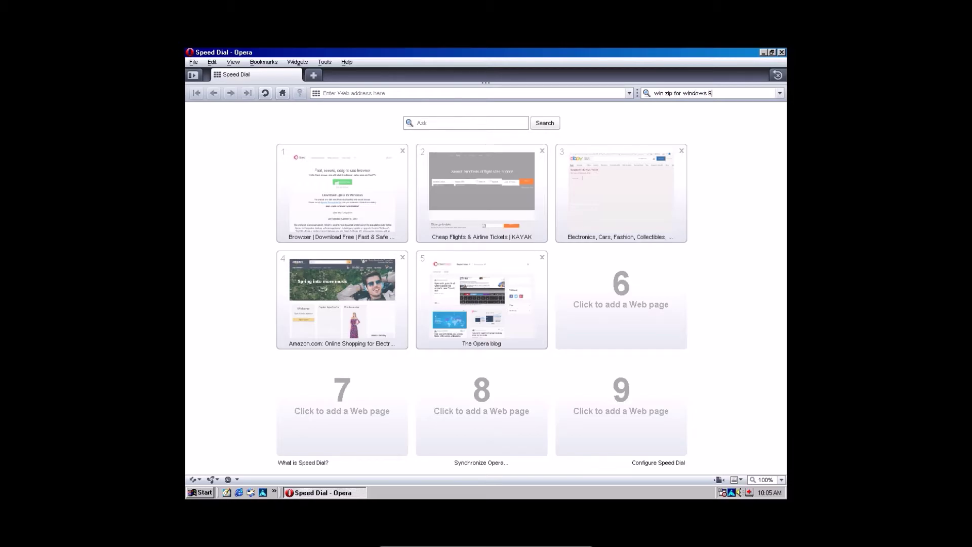
pyautogui.write('8')
pyautogui.press('Return')
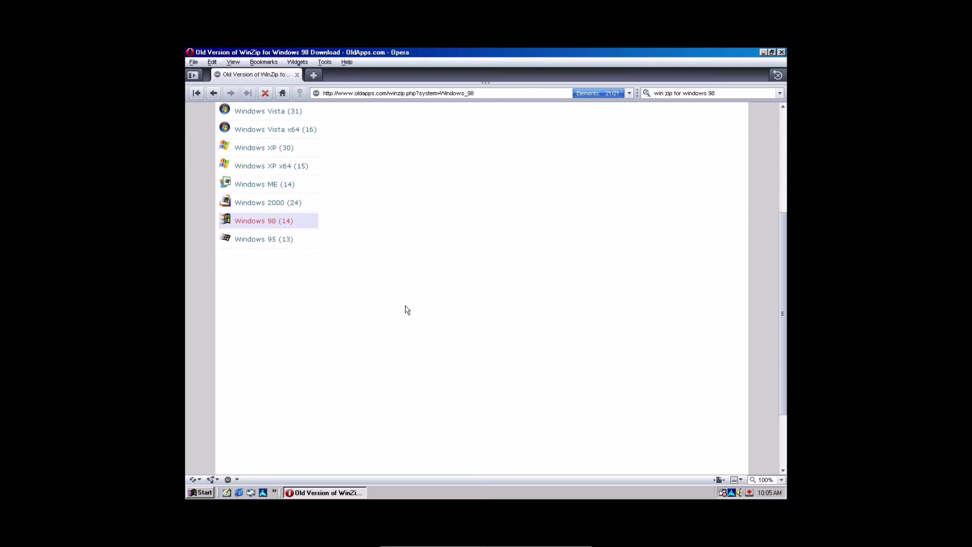
pyautogui.scroll(-6, 412, 311)
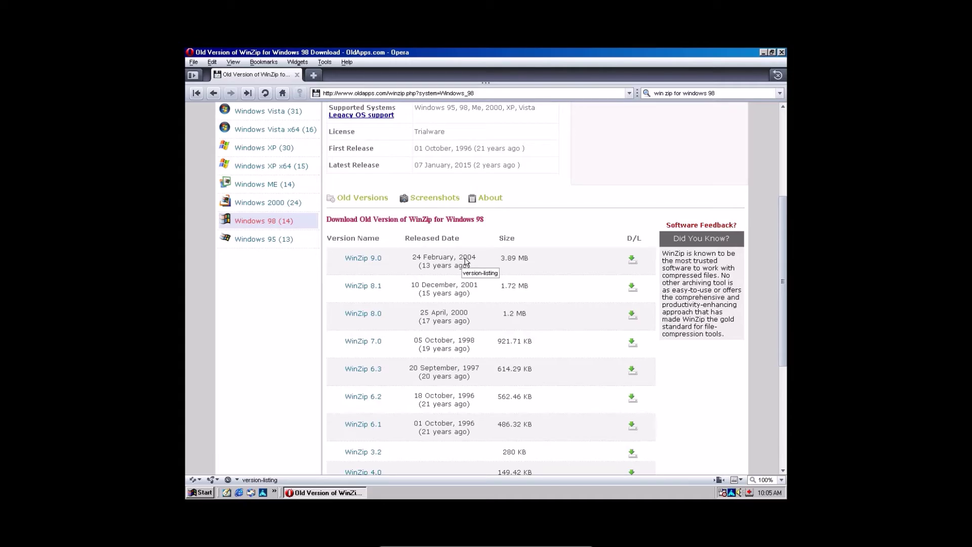
pyautogui.click(632, 260)
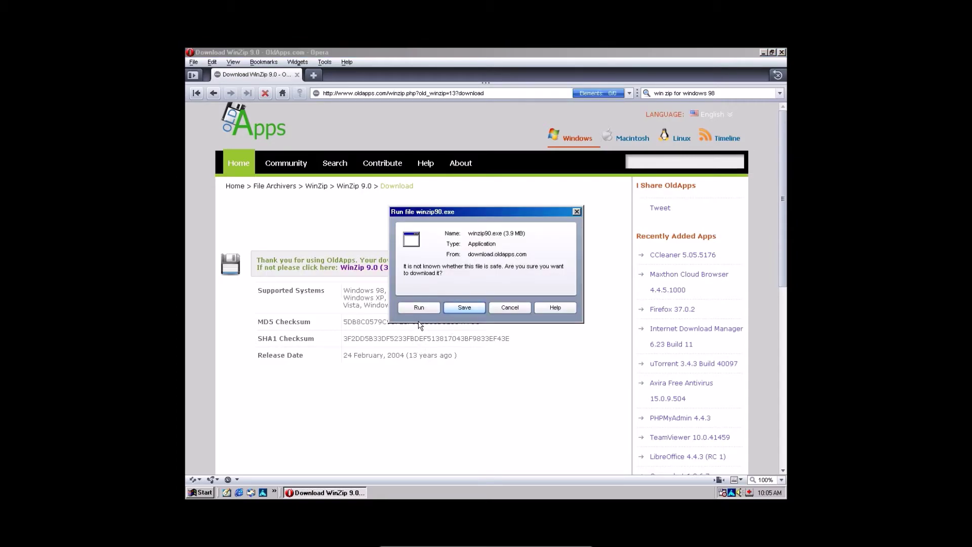
# Step: Run winzip90.exe and start setup into the default C:\Program Files\WinZip folder
pyautogui.click(420, 309)
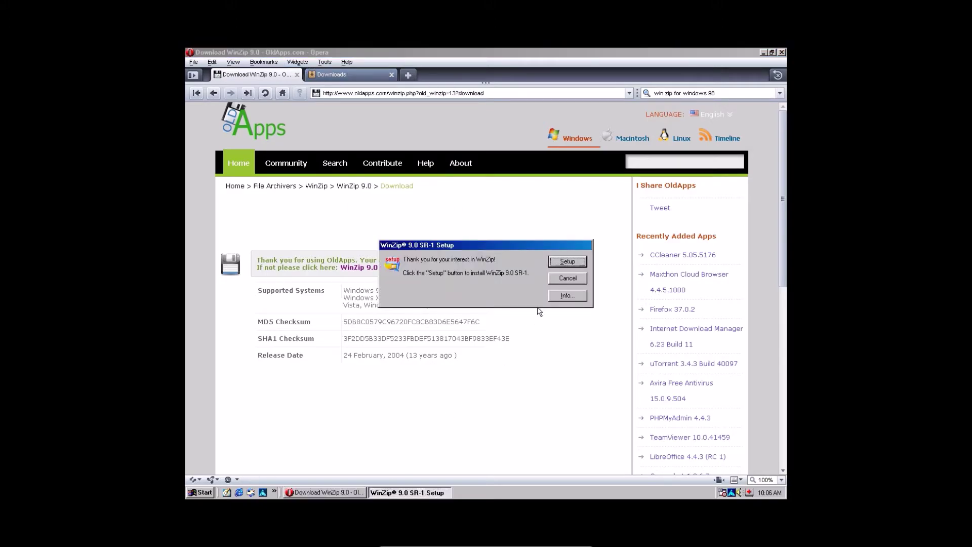
pyautogui.click(567, 261)
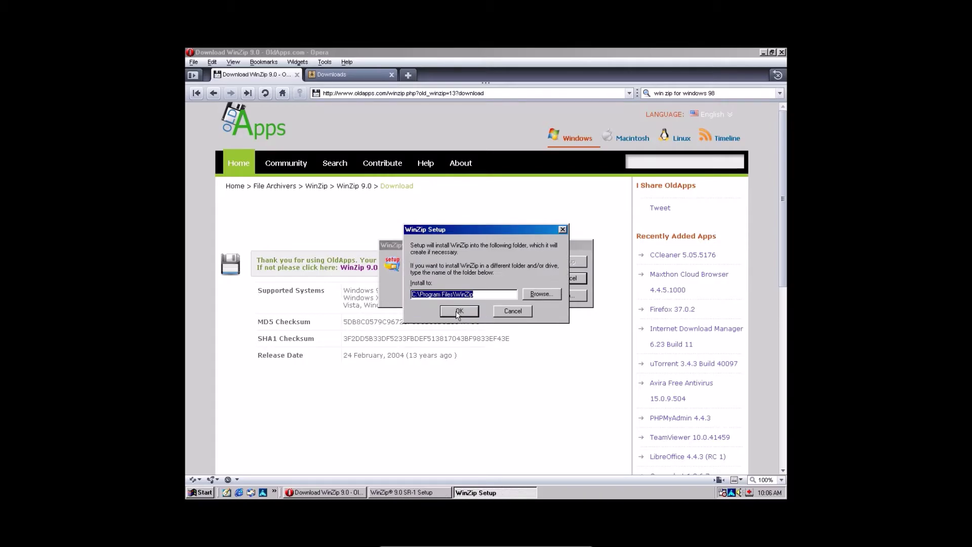
pyautogui.click(459, 311)
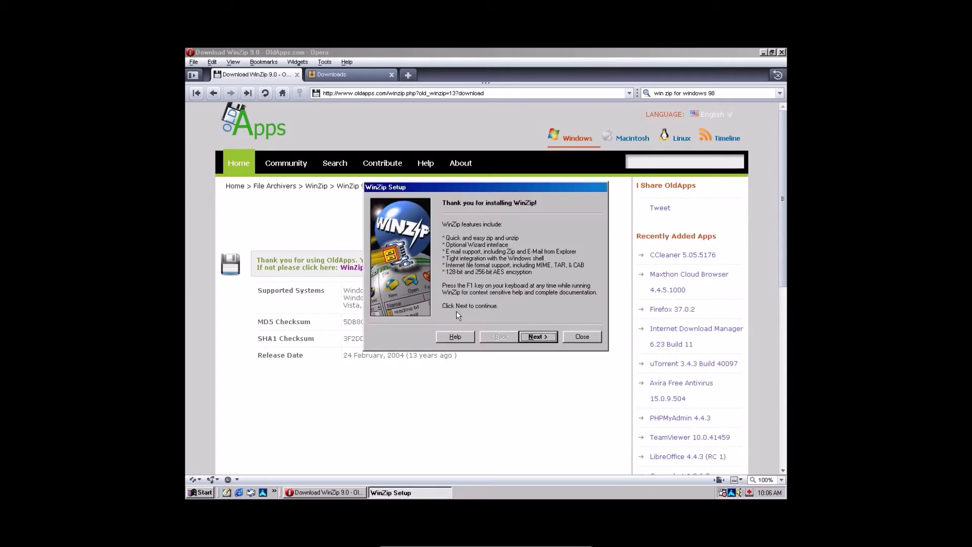
# Step: Accept the licence and finish the wizard with Classic interface, Express setup and default associations
pyautogui.click(552, 338)
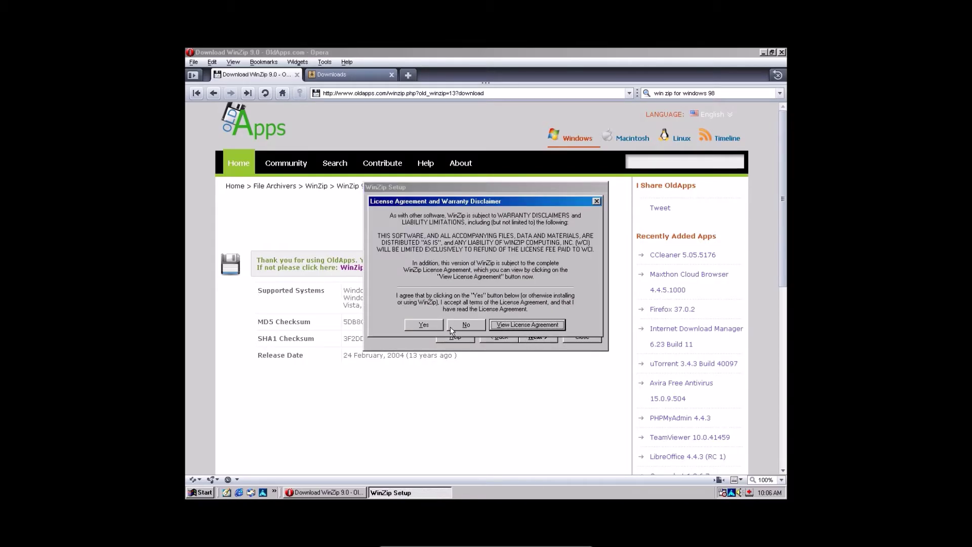
pyautogui.click(439, 327)
pyautogui.click(537, 337)
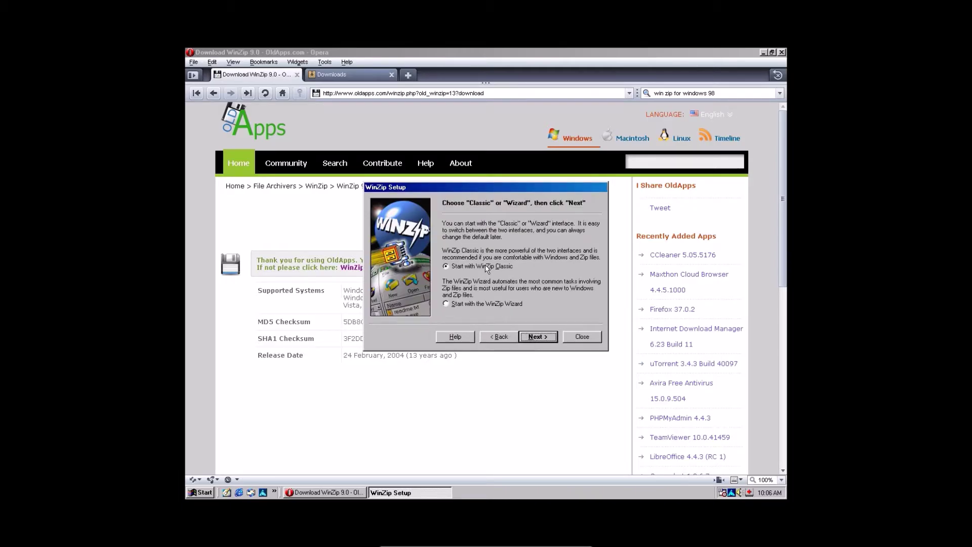
pyautogui.click(540, 337)
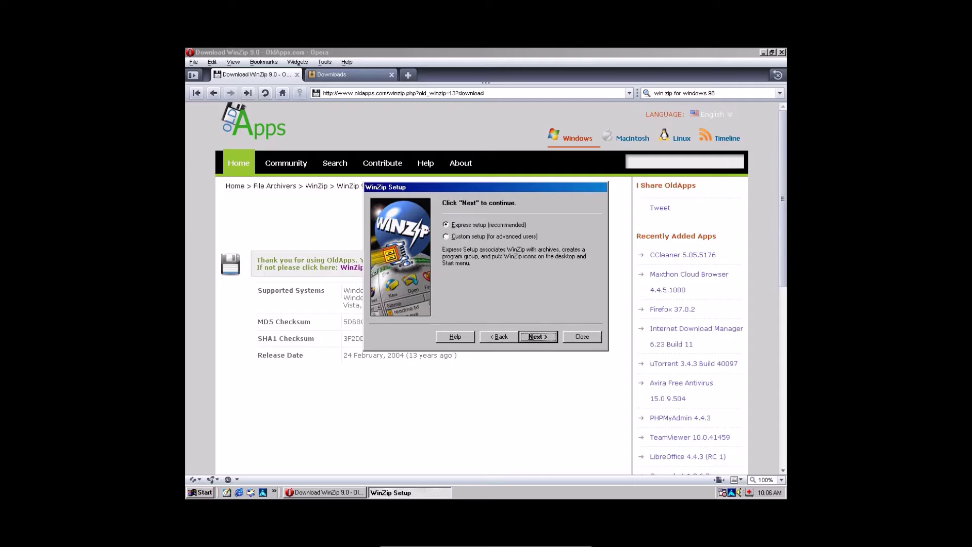
pyautogui.click(534, 338)
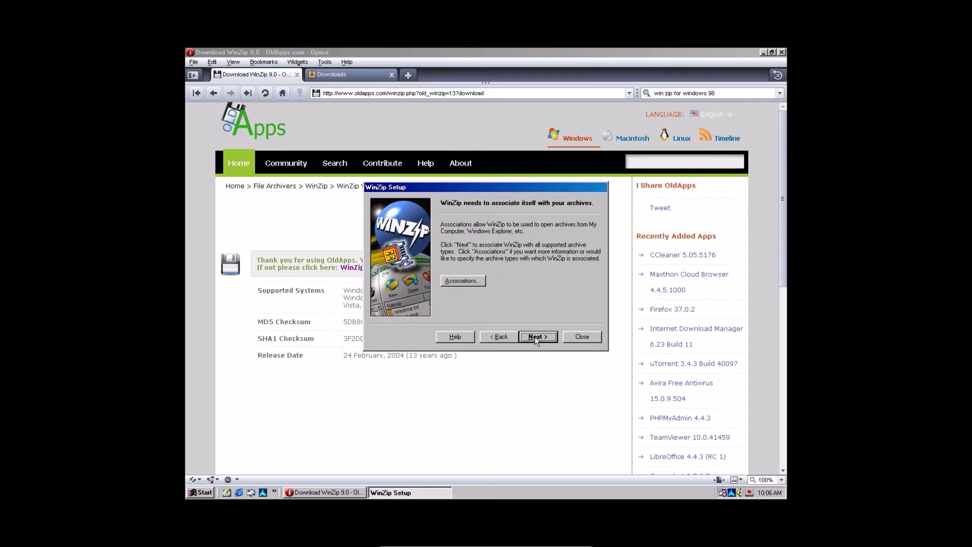
pyautogui.click(536, 337)
pyautogui.click(535, 338)
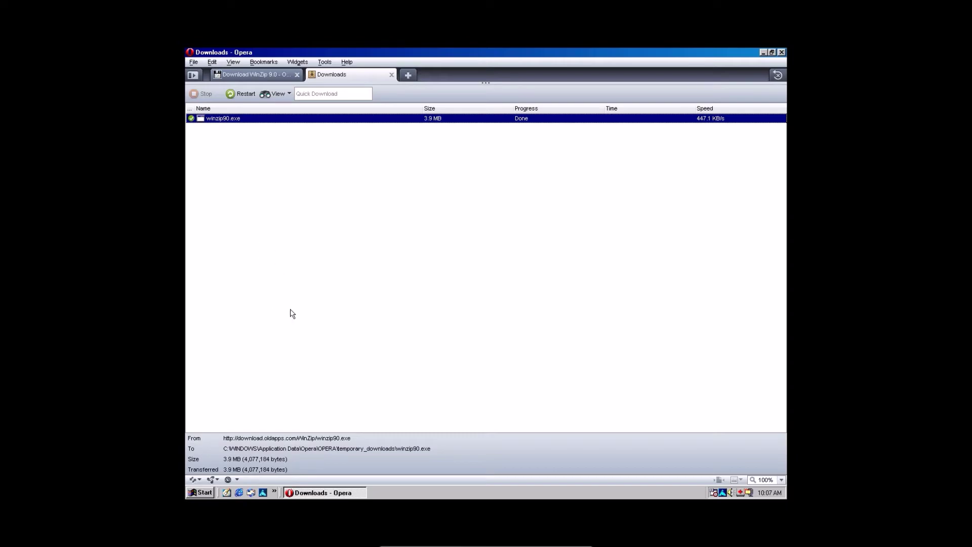
# Step: Launch Firefox without making it the default browser and open its Tools > Downloads list
pyautogui.click(274, 491)
pyautogui.click(283, 470)
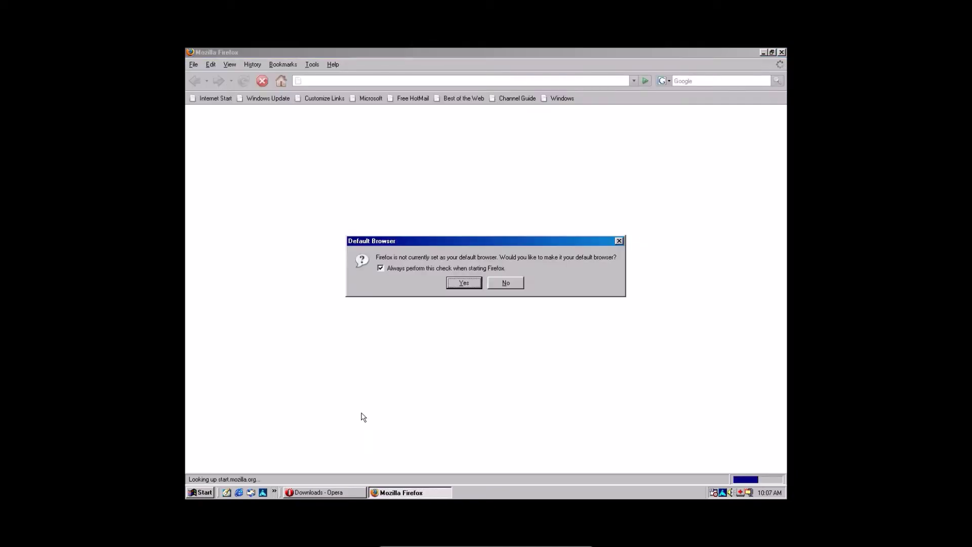
pyautogui.click(505, 284)
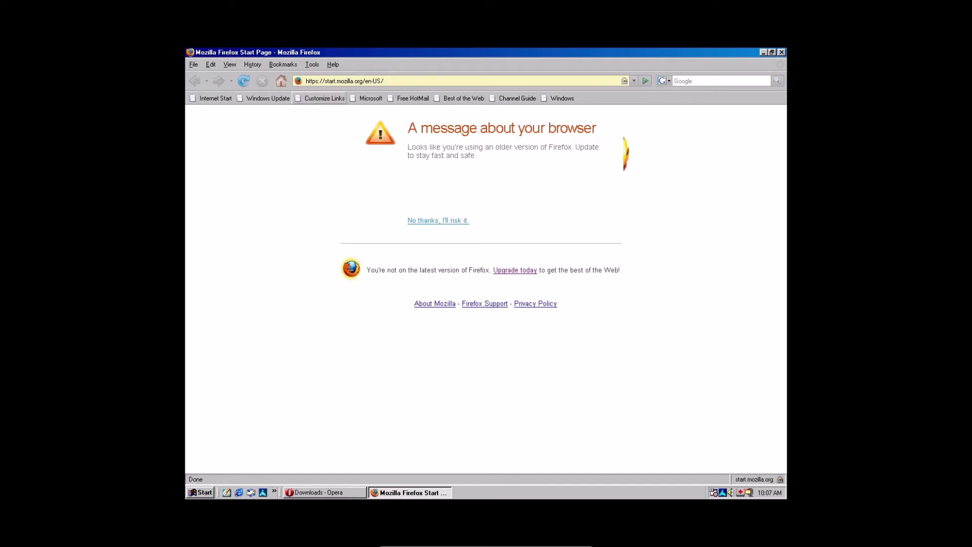
pyautogui.click(312, 65)
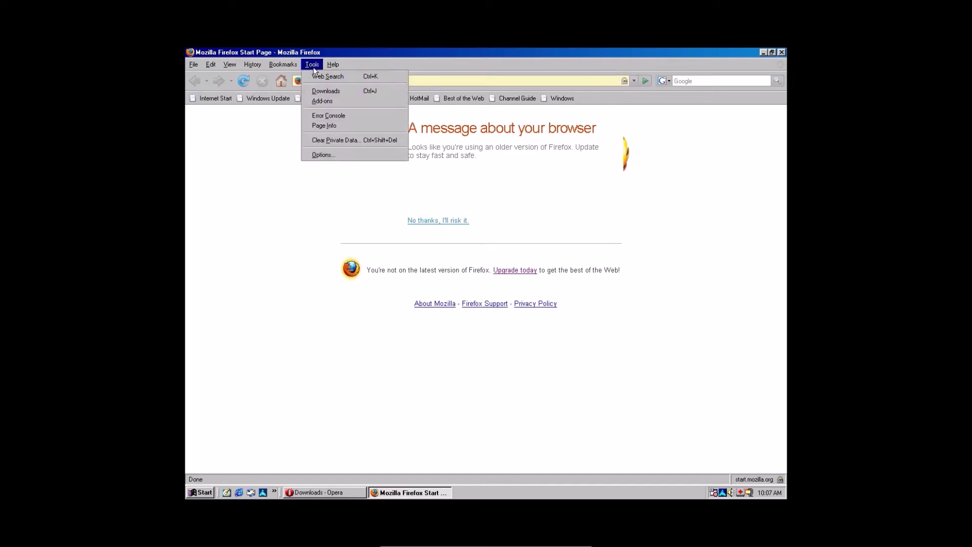
pyautogui.click(316, 91)
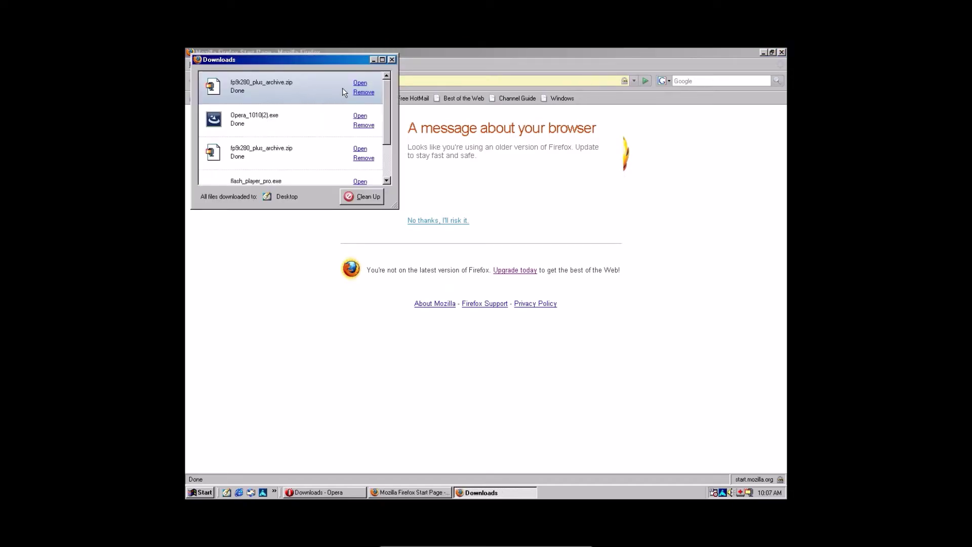
# Step: Open the Flash Player zip in WinZip's evaluation version and close Firefox's downloads list
pyautogui.click(361, 84)
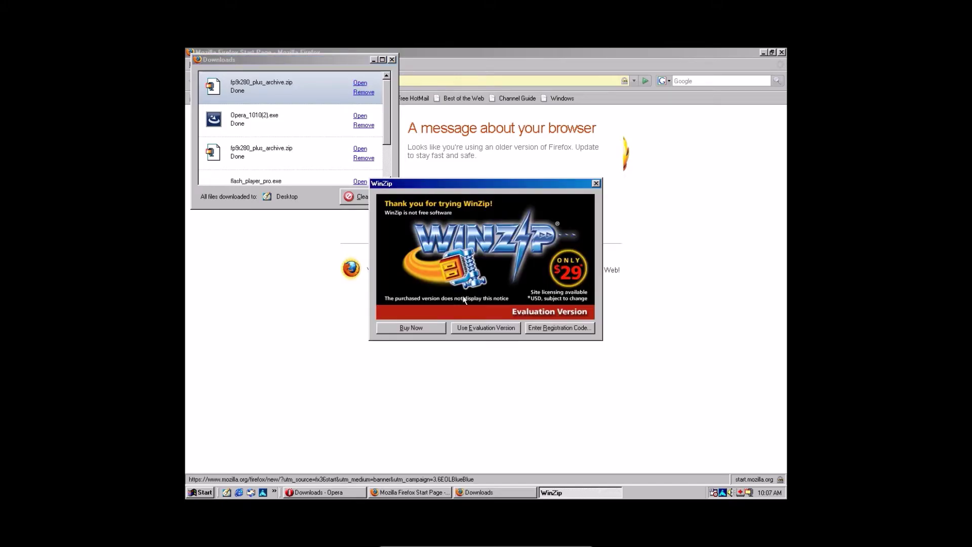
pyautogui.click(487, 328)
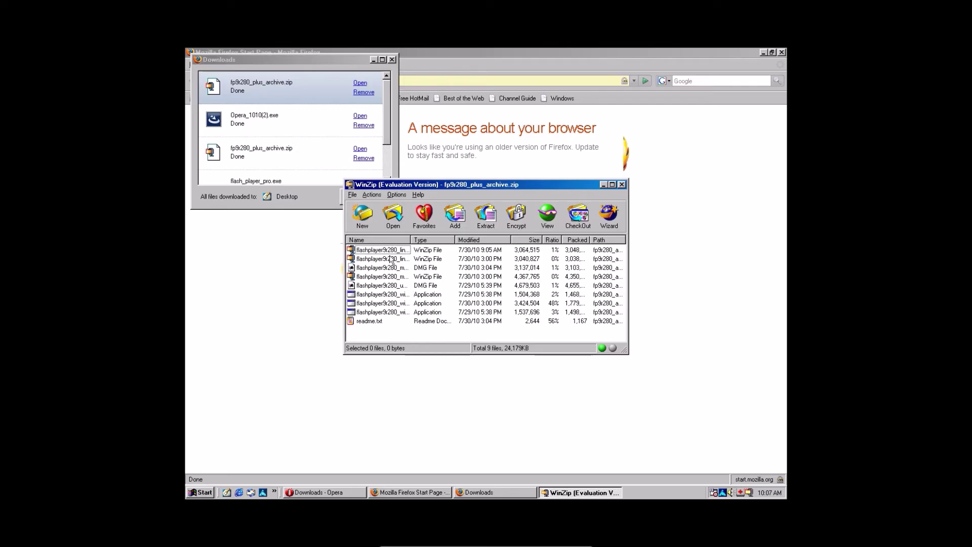
pyautogui.click(392, 59)
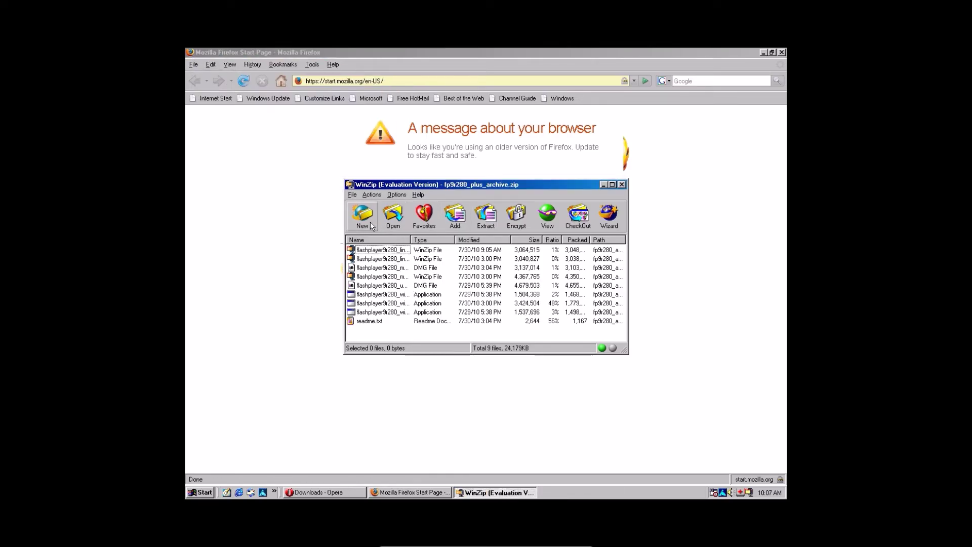
# Step: Extract all archive files to C:\My Documents, replacing existing copies, then close WinZip
pyautogui.click(485, 215)
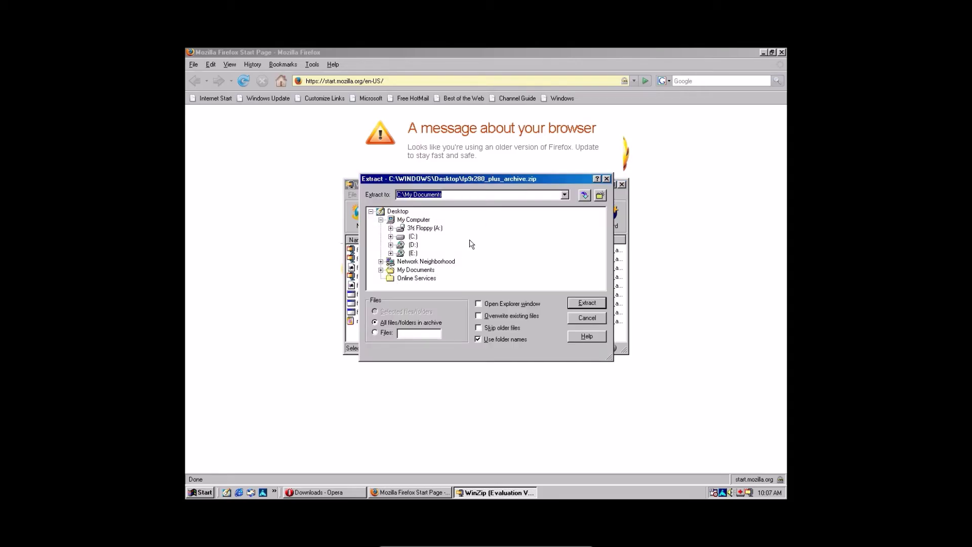
pyautogui.click(587, 303)
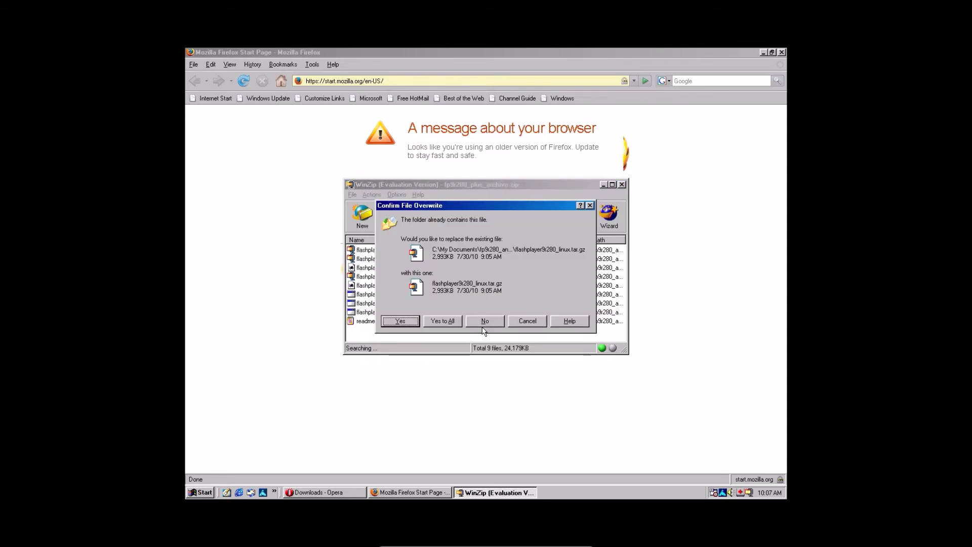
pyautogui.click(445, 324)
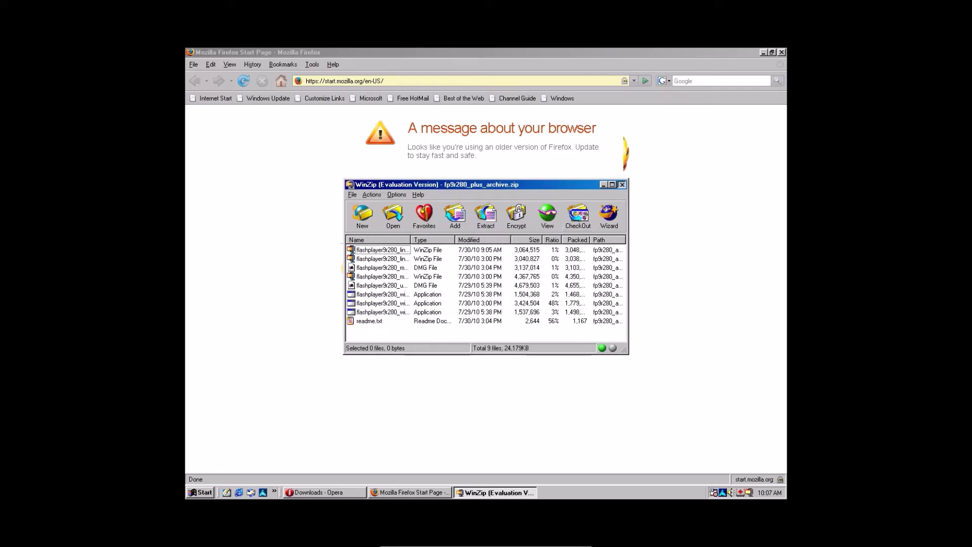
pyautogui.hotkey('alt', 'F4')
# Step: Close Firefox and Opera's downloads, then browse to My Documents\fp9r280_and_higher_archive\9r280
pyautogui.click(781, 52)
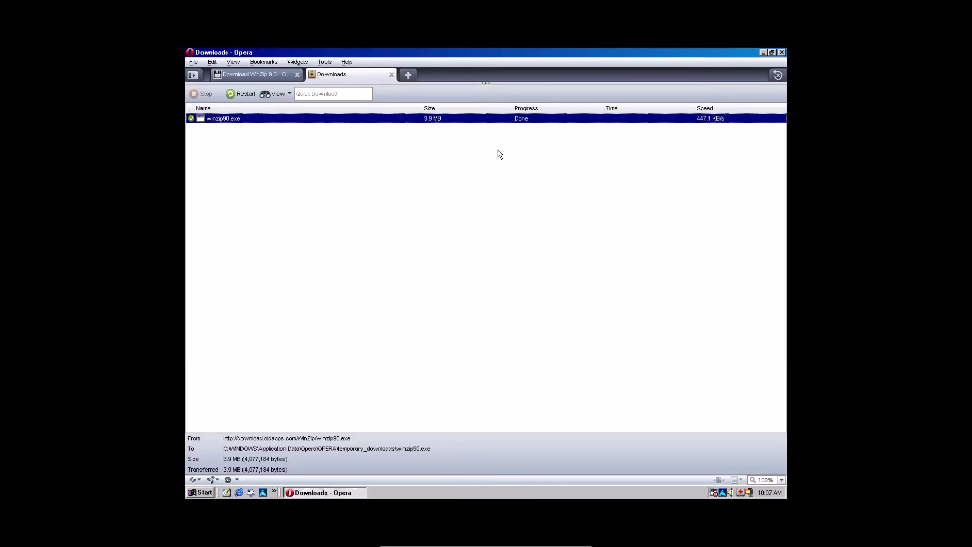
pyautogui.hotkey('alt', 'F4')
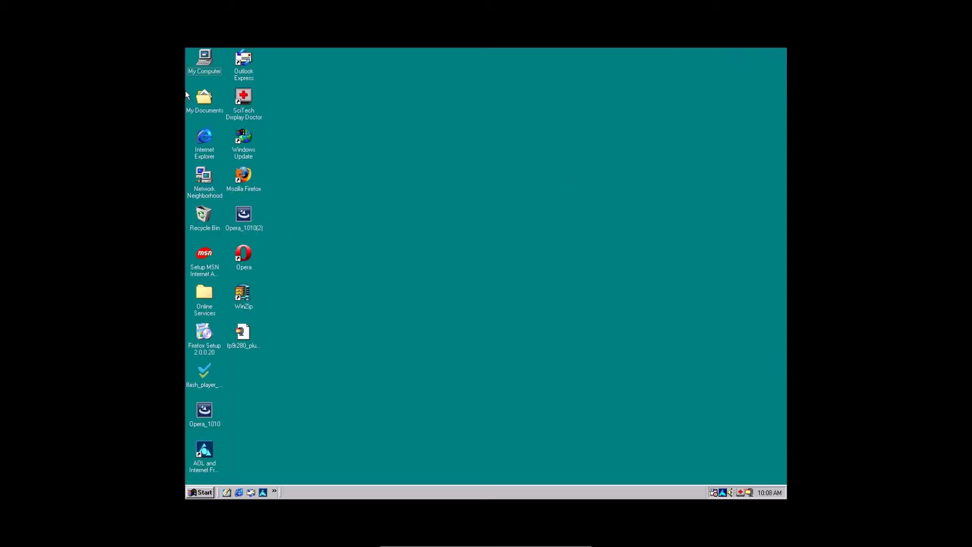
pyautogui.doubleClick(202, 101)
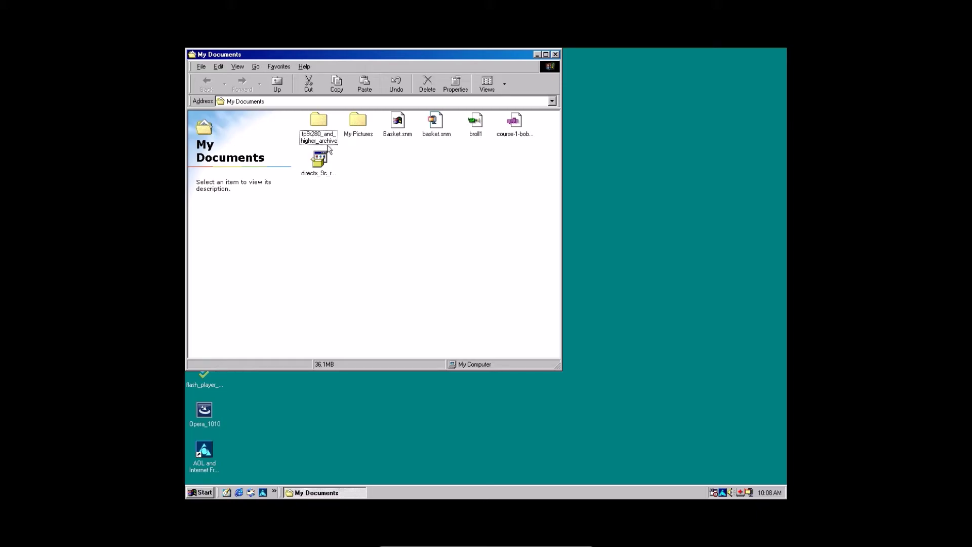
pyautogui.doubleClick(327, 120)
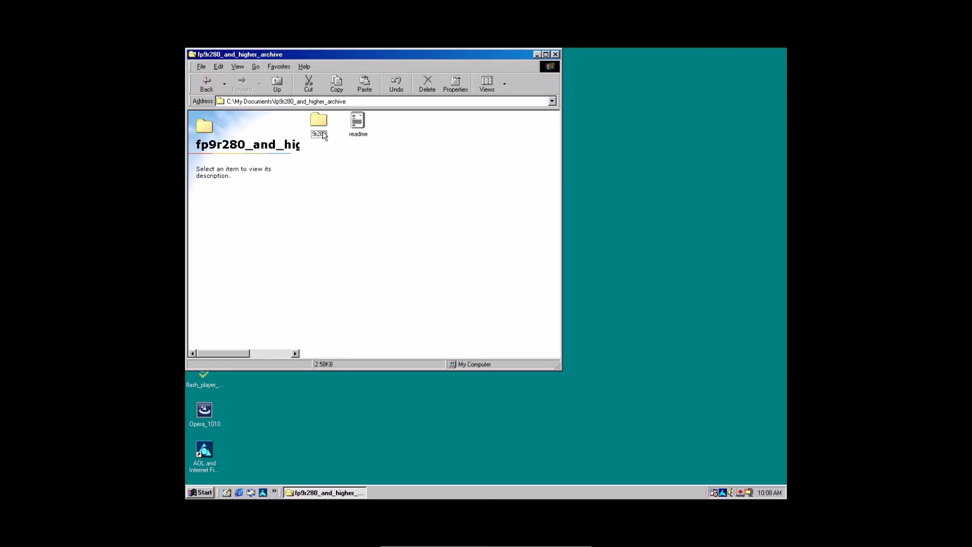
pyautogui.doubleClick(322, 124)
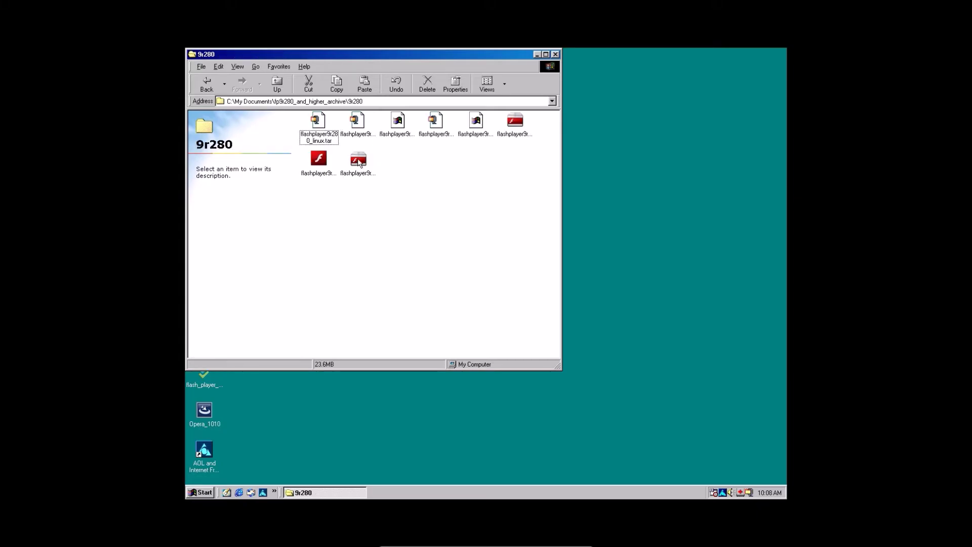
# Step: Run the Flash Player ActiveX and plugin installers to completion, then close the folder
pyautogui.doubleClick(359, 160)
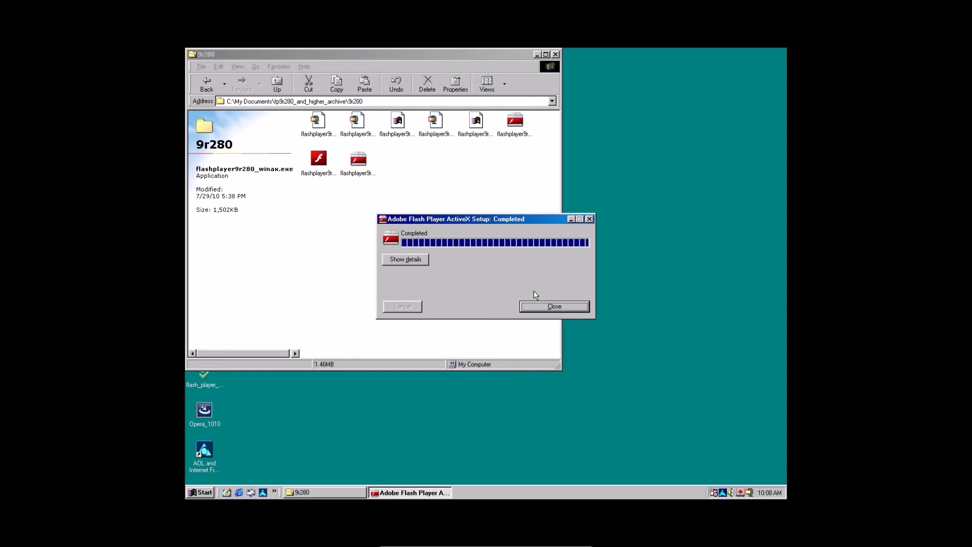
pyautogui.click(537, 307)
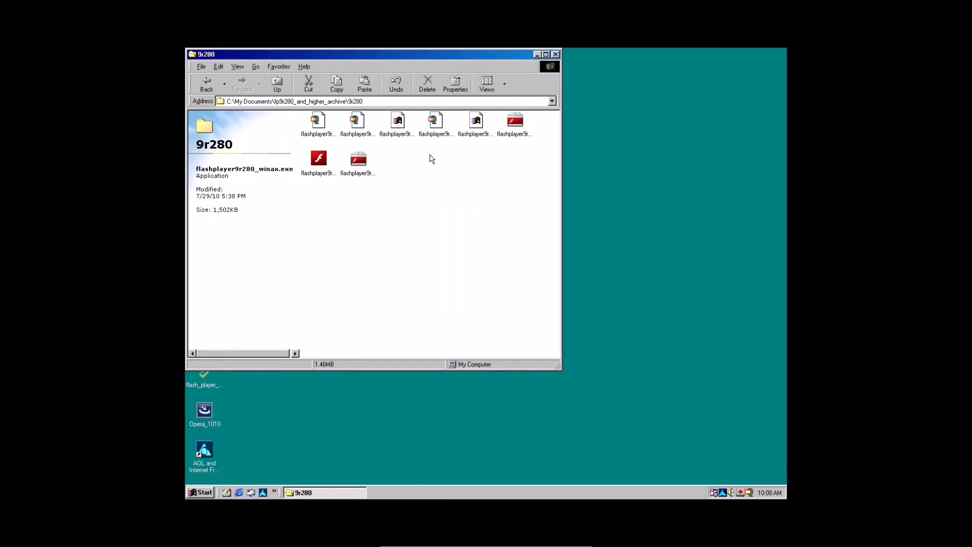
pyautogui.click(517, 123)
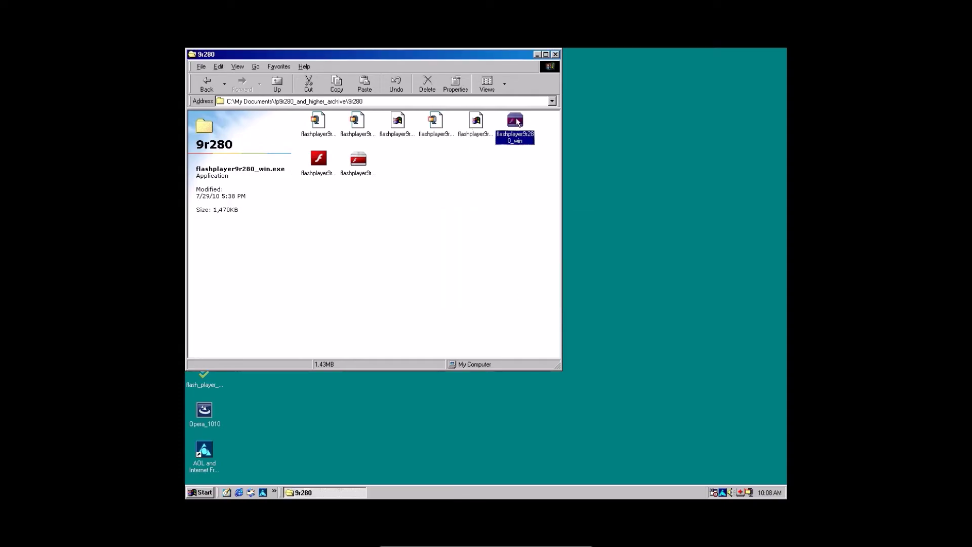
pyautogui.doubleClick(517, 122)
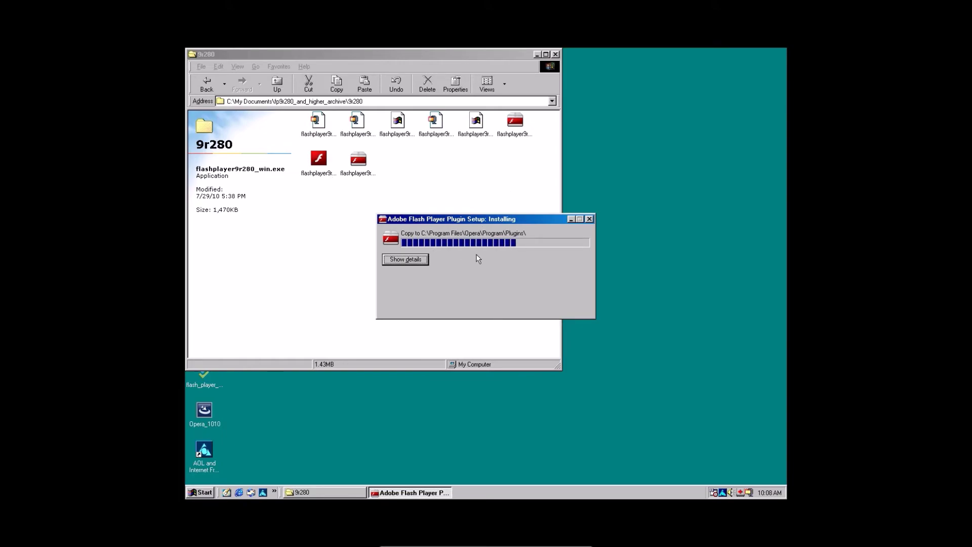
pyautogui.click(550, 310)
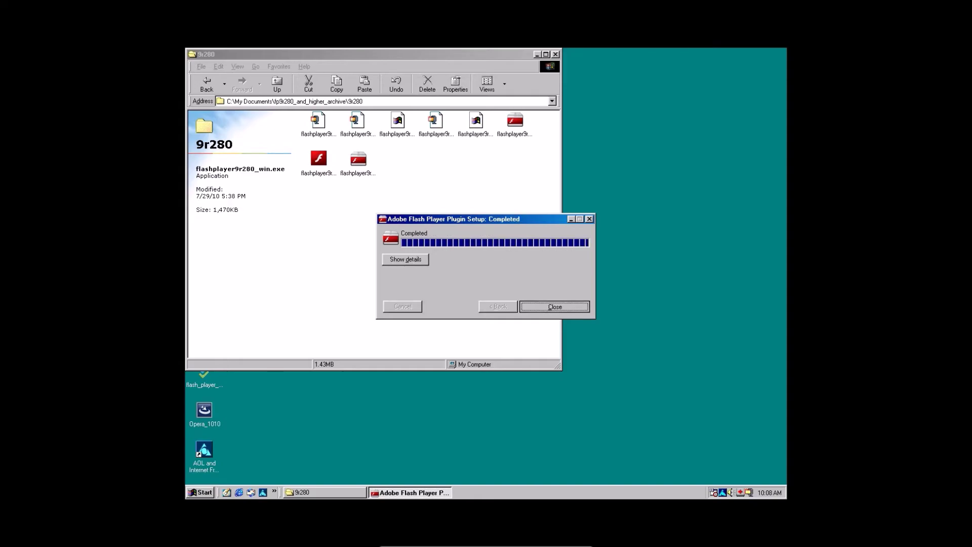
pyautogui.click(556, 55)
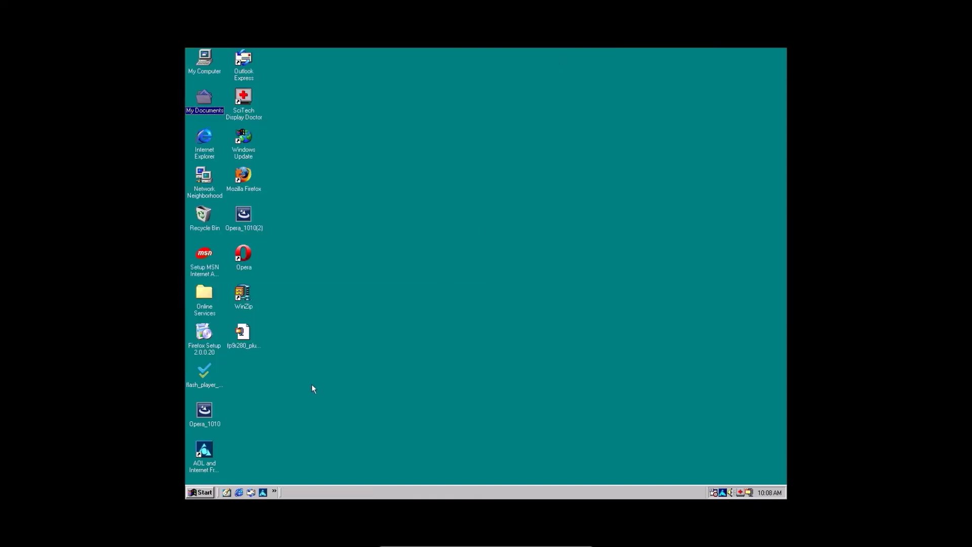
# Step: Launch Opera and replace the Downloads and WinZip tabs with a new blank tab
pyautogui.click(278, 493)
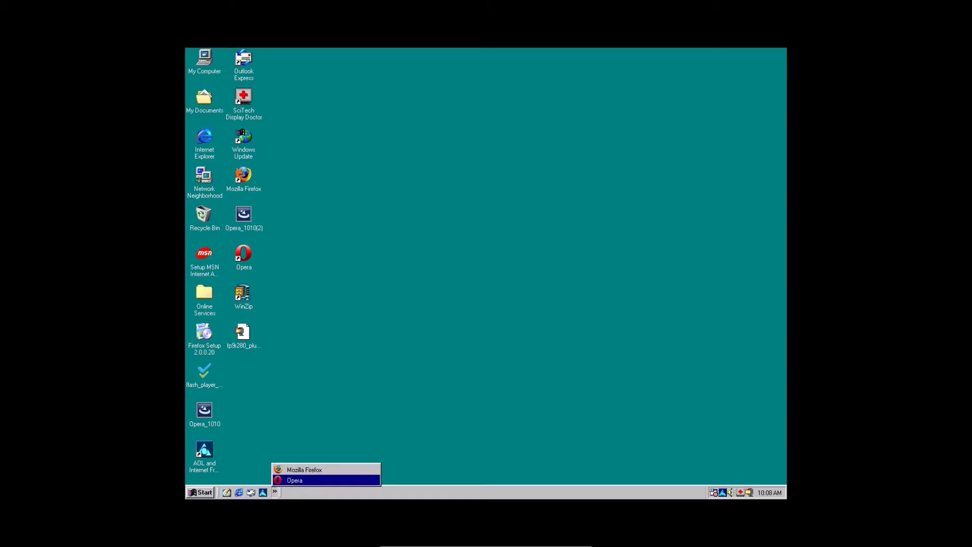
pyautogui.click(290, 464)
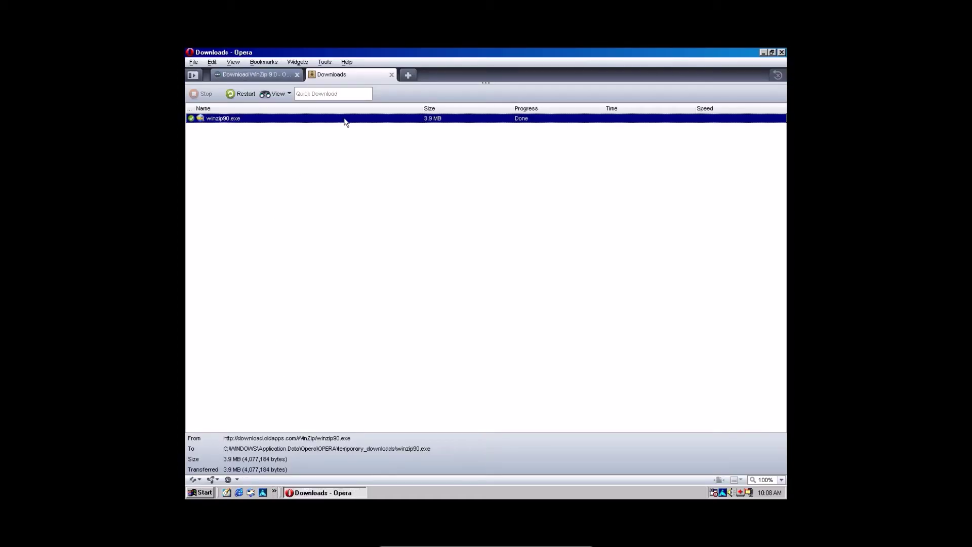
pyautogui.click(393, 76)
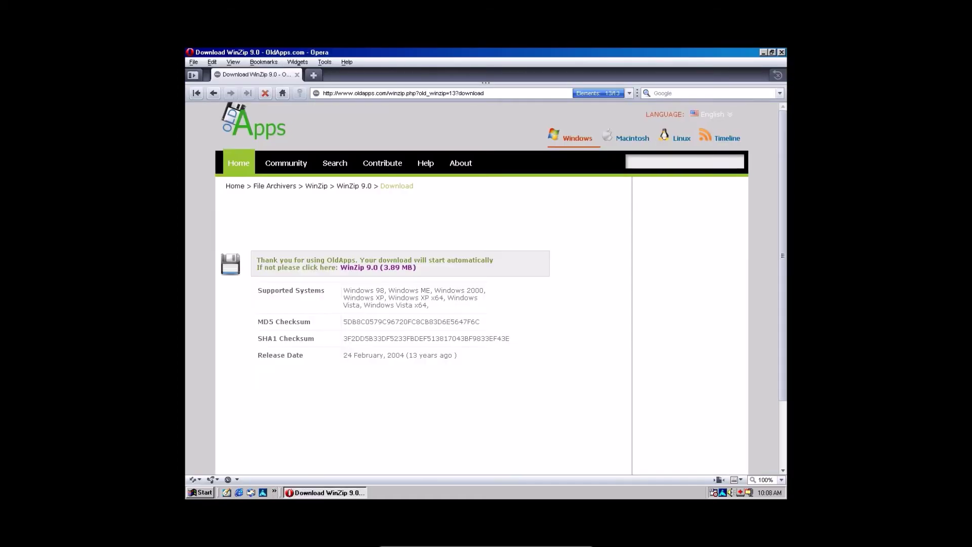
pyautogui.click(310, 75)
pyautogui.click(297, 74)
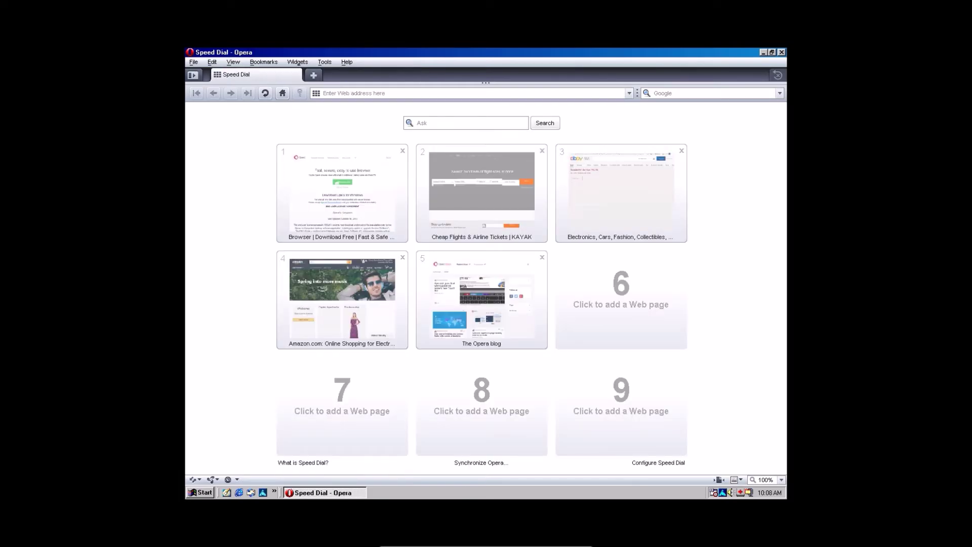
# Step: Go to youtube.com in the new tab
pyautogui.click(338, 93)
pyautogui.write('you')
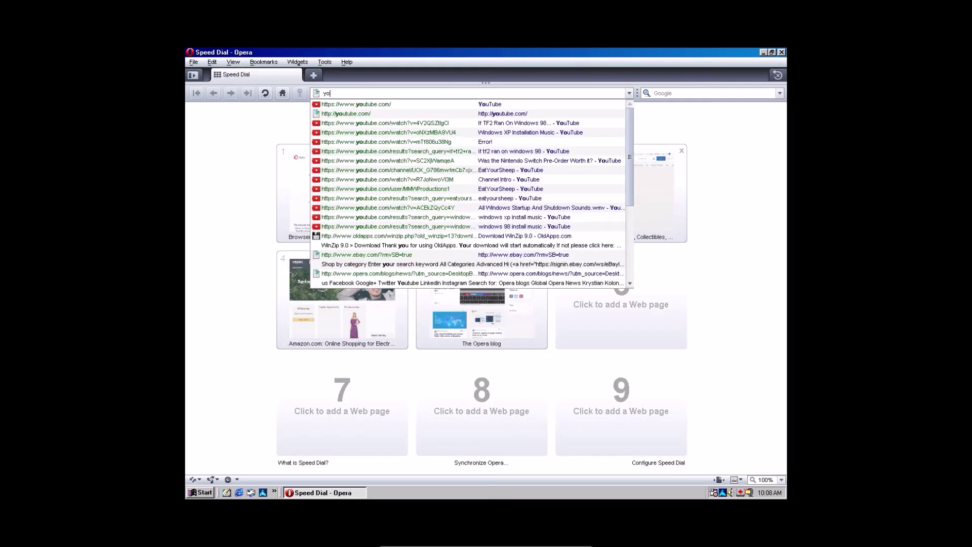
pyautogui.press('BackSpace')
pyautogui.press('BackSpace')
pyautogui.press('BackSpace')
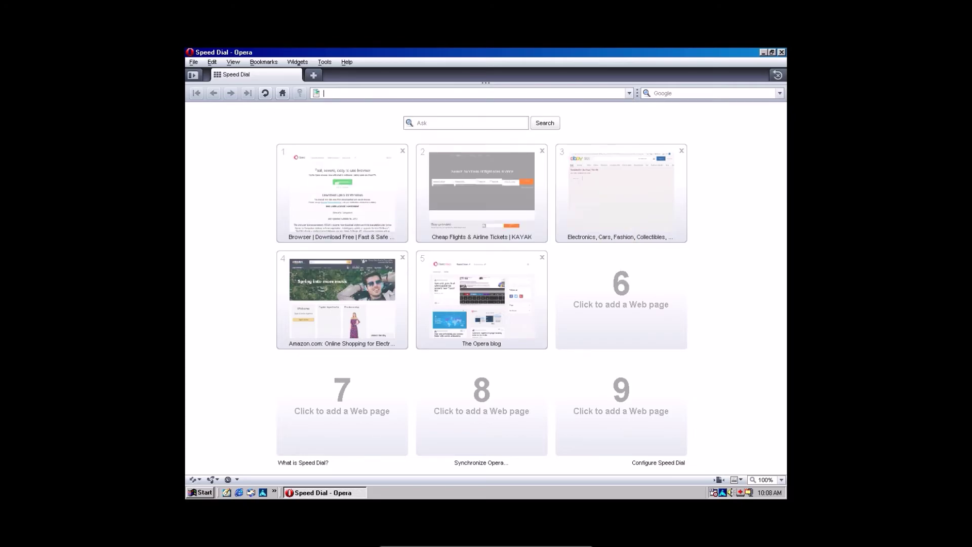
pyautogui.write('youtube.com/')
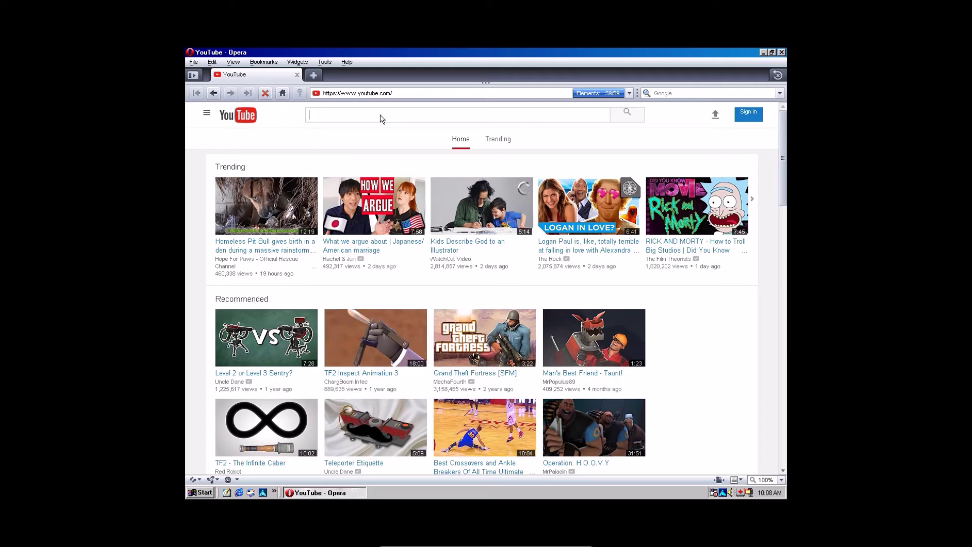
# Step: Search YouTube for 'eatyoursheep' and open the channel's list of videos
pyautogui.click(381, 118)
pyautogui.write('eatyoursheep')
pyautogui.press('Return')
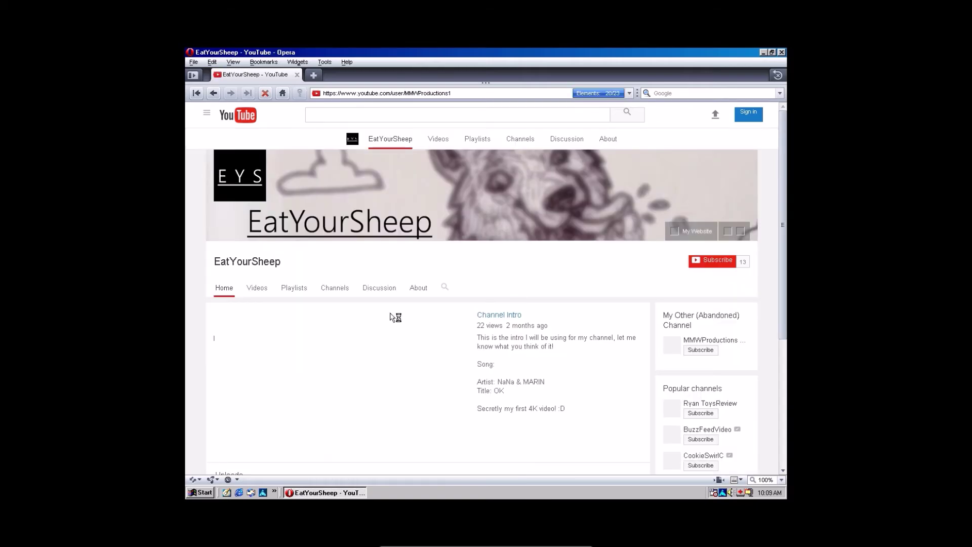
pyautogui.click(259, 288)
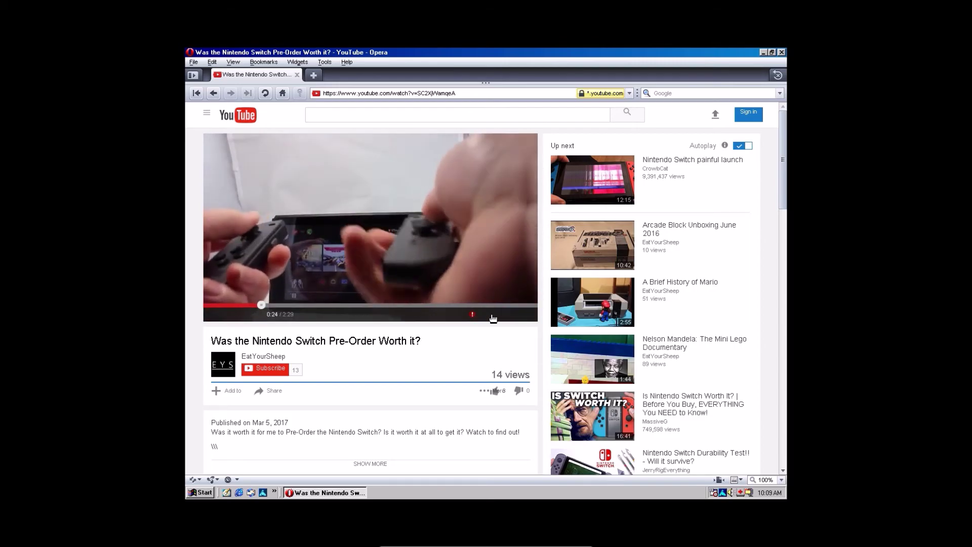
# Step: Play the Nintendo Switch video full screen, jump to about 1:29, then open the account menu
pyautogui.press('f')
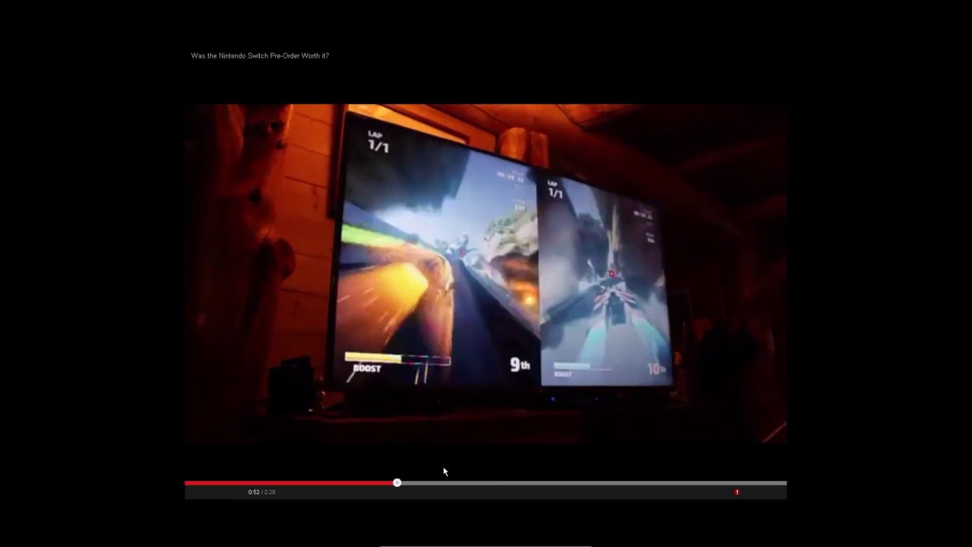
pyautogui.click(541, 483)
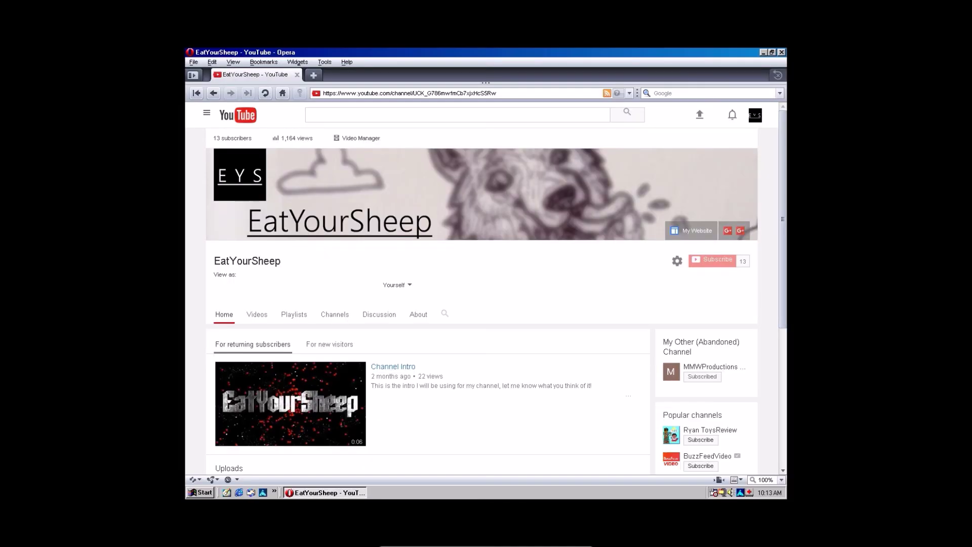
pyautogui.click(754, 115)
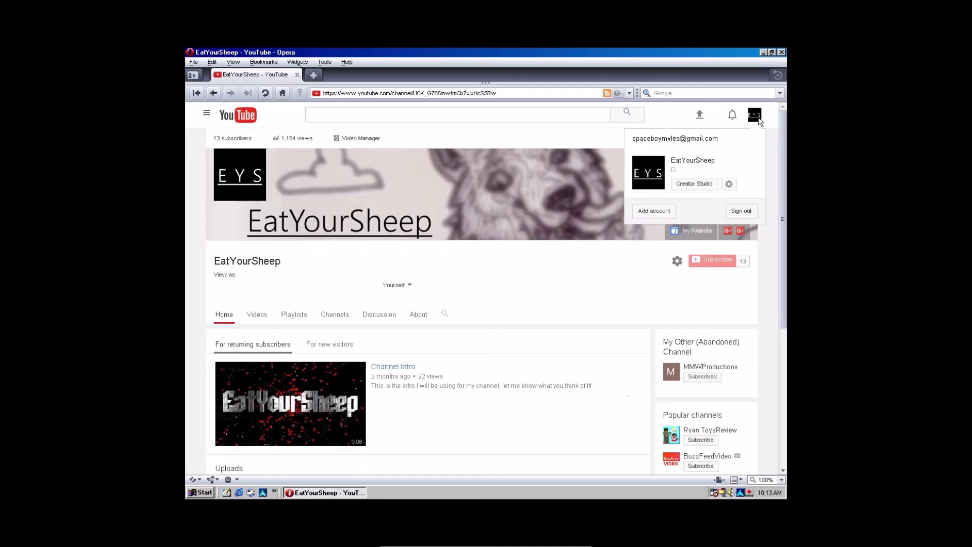
# Step: Dismiss the account menu, scroll the channel page, and close Opera
pyautogui.click(572, 261)
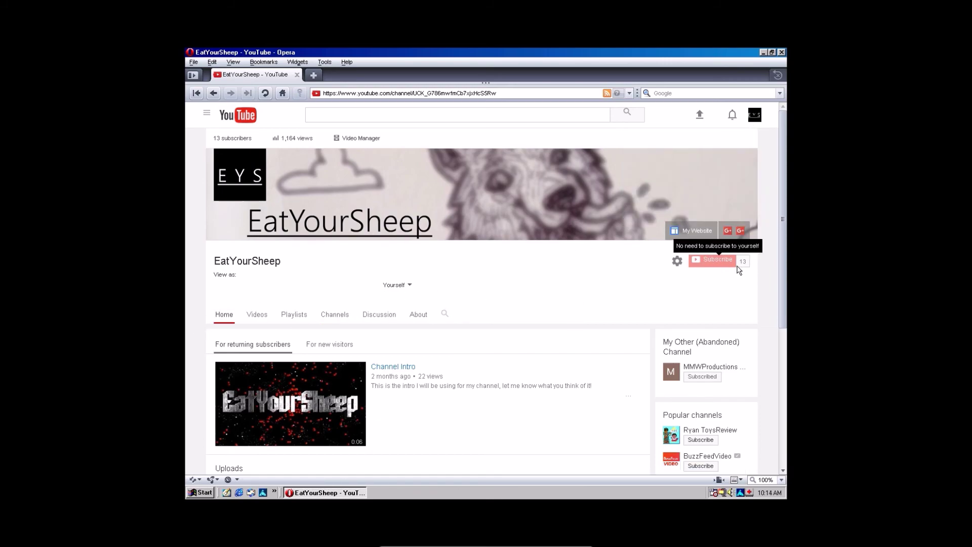
pyautogui.scroll(-3, 658, 279)
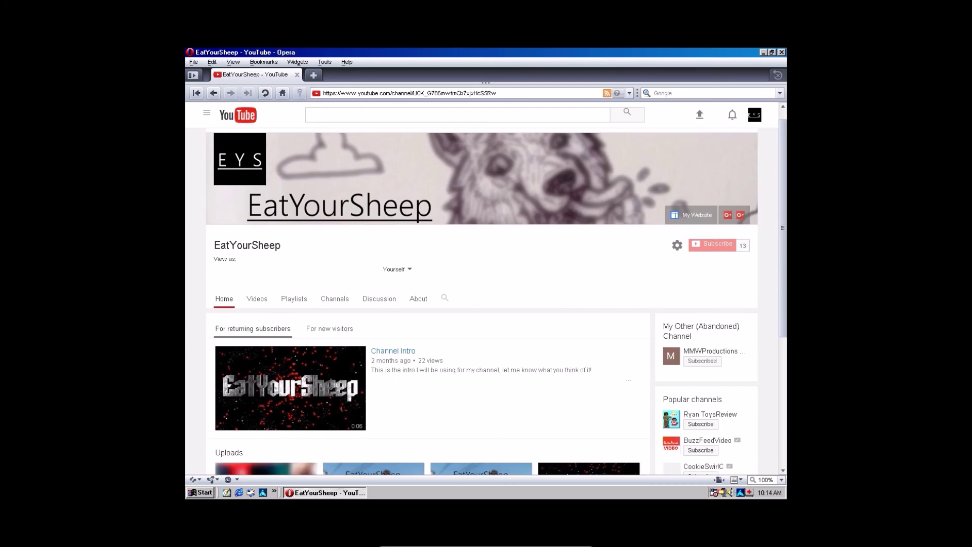
pyautogui.scroll(3, 630, 287)
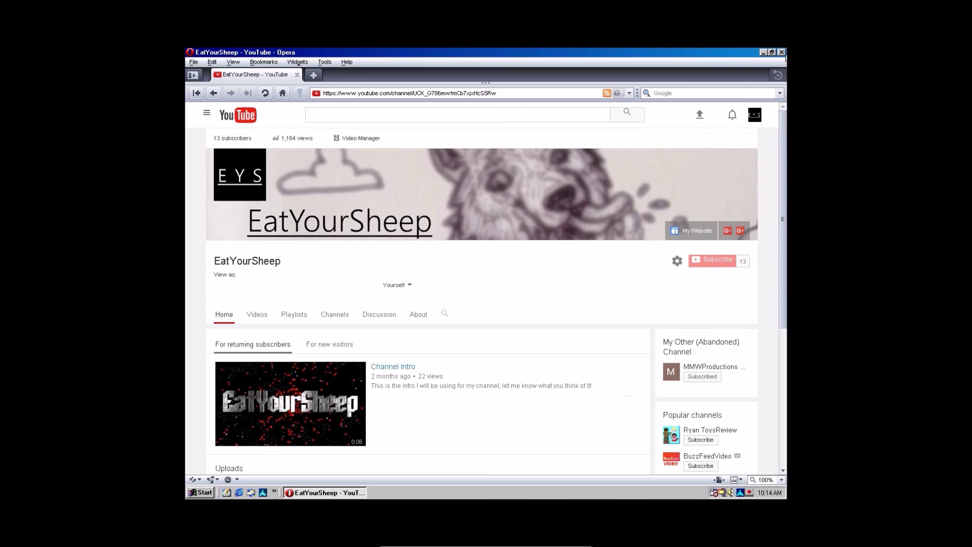
pyautogui.click(782, 52)
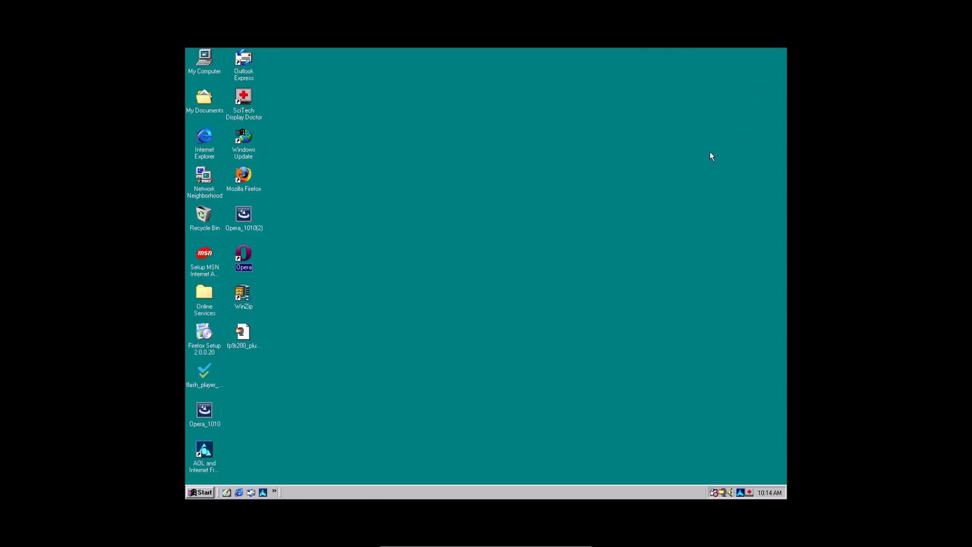